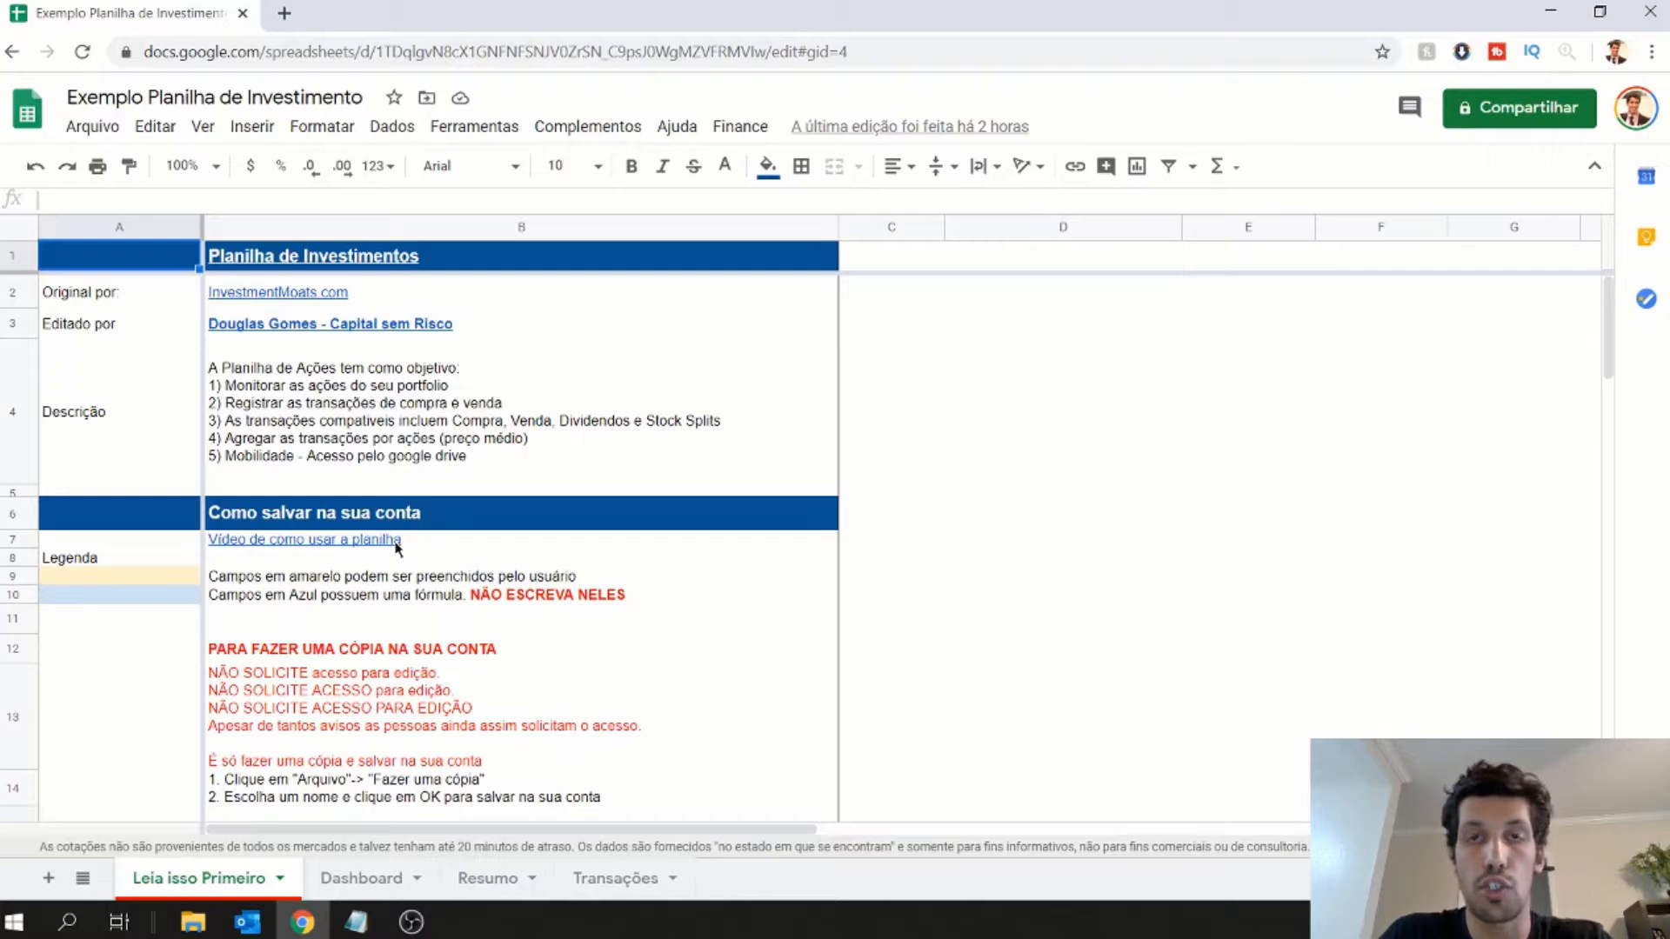
- On the Transações sheet, start a new transaction in row 7 dated 03/06/2020 with the type Compra
mouse_move(397, 545)
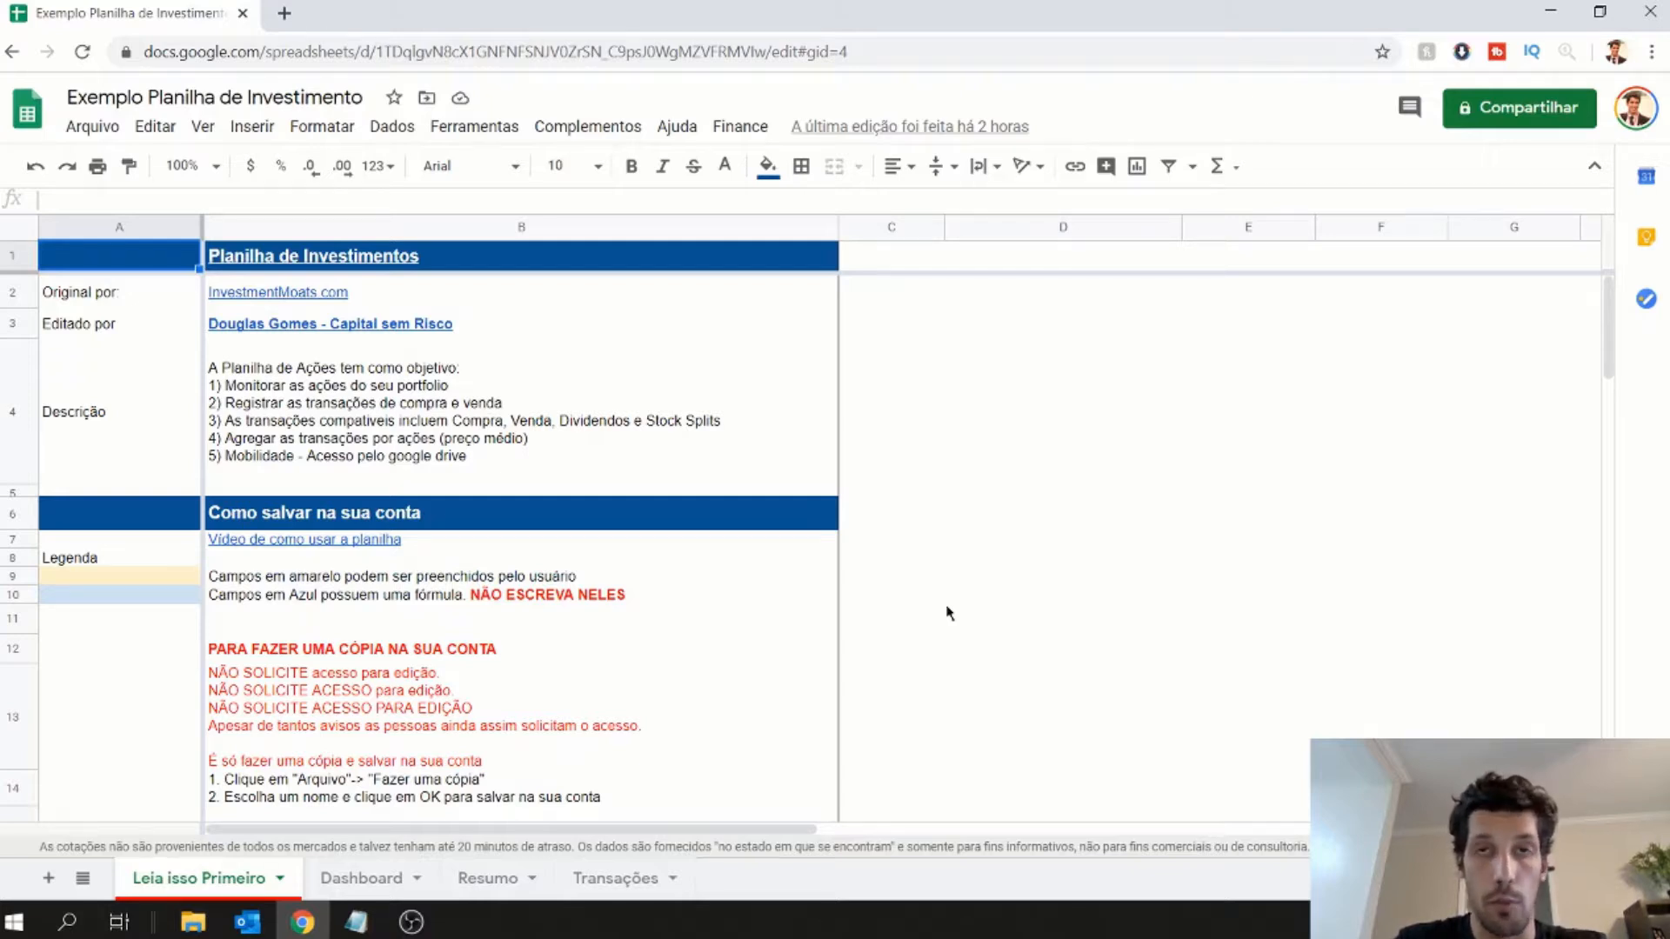
click(596, 884)
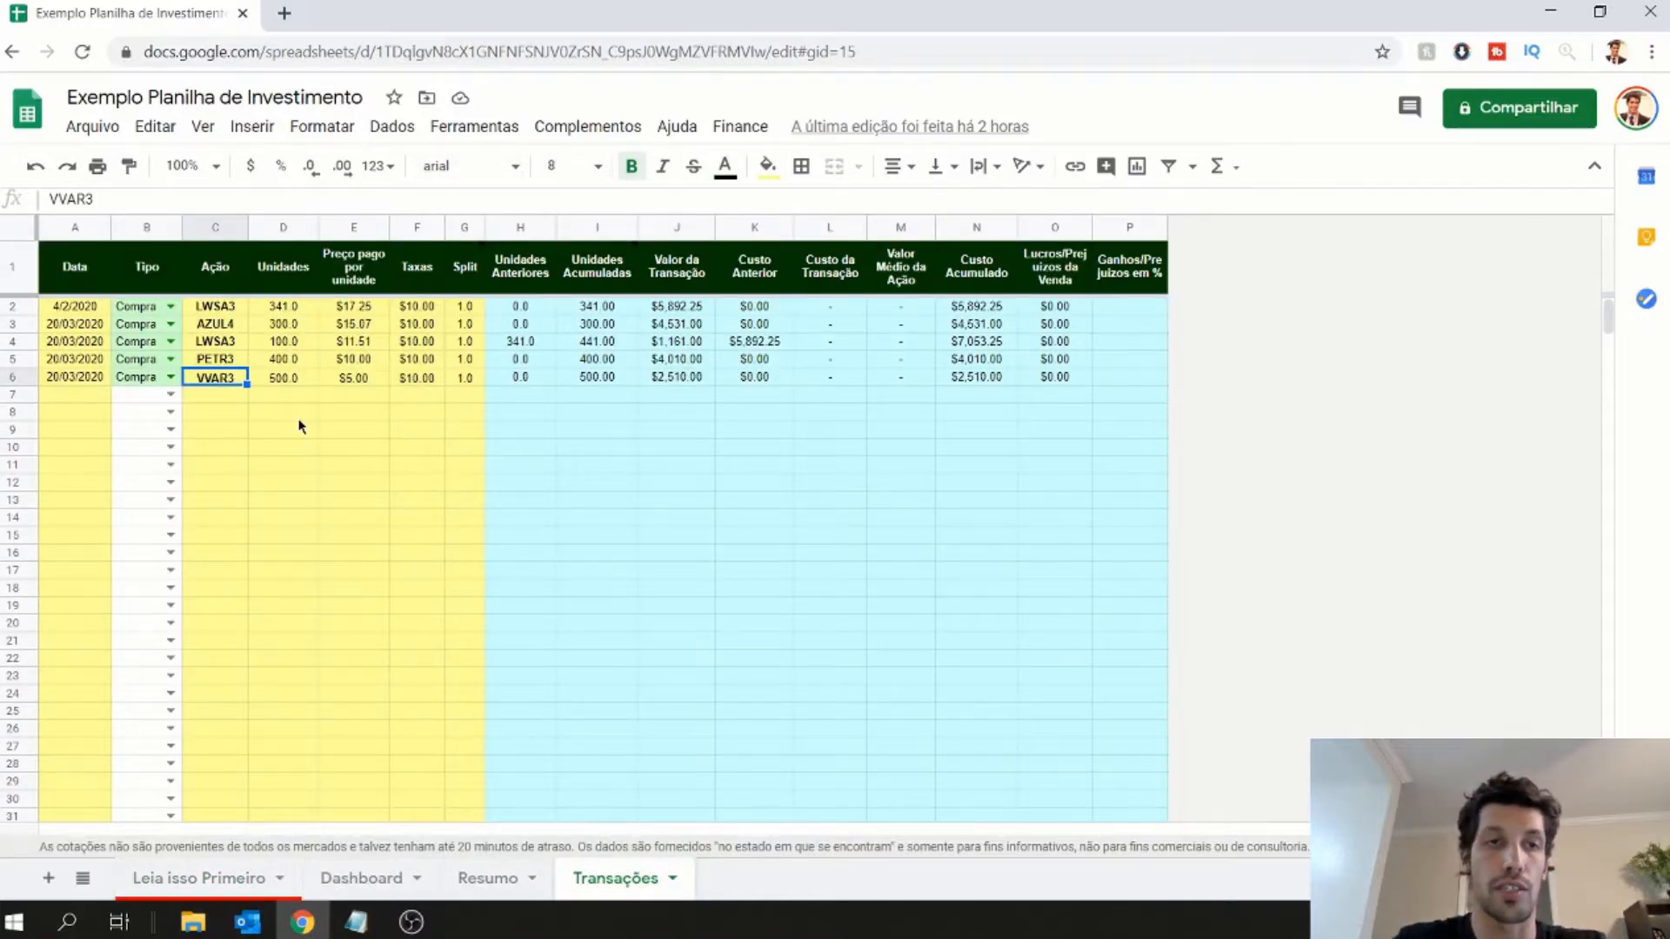
click(98, 397)
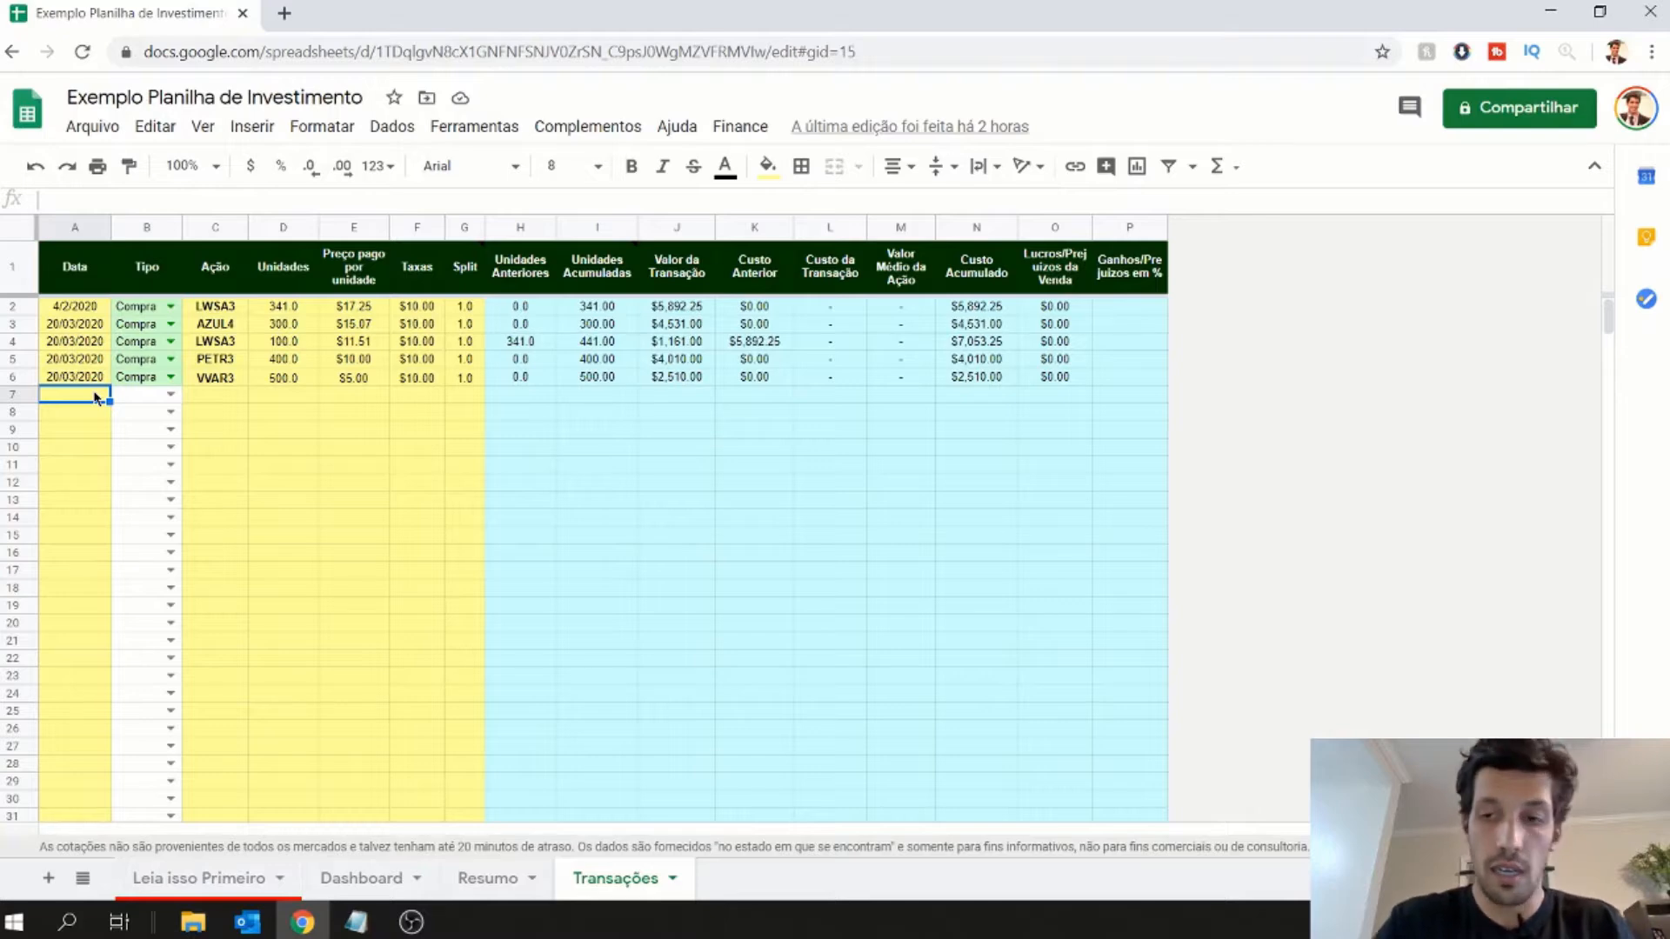
text(03)
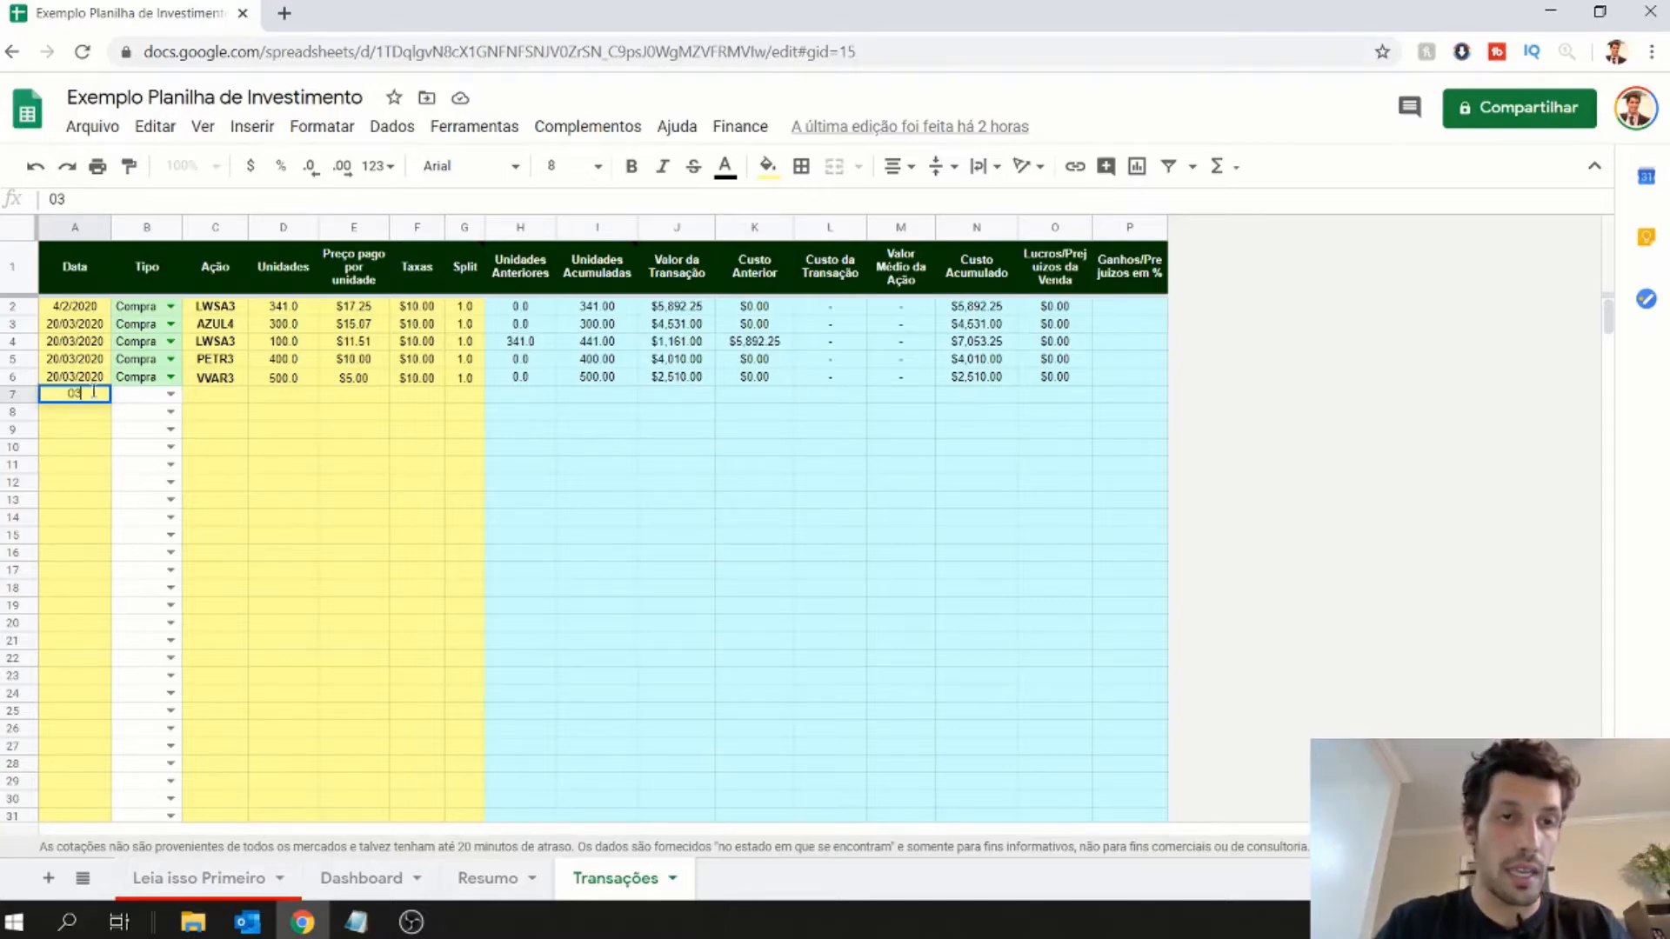
text(/06/20)
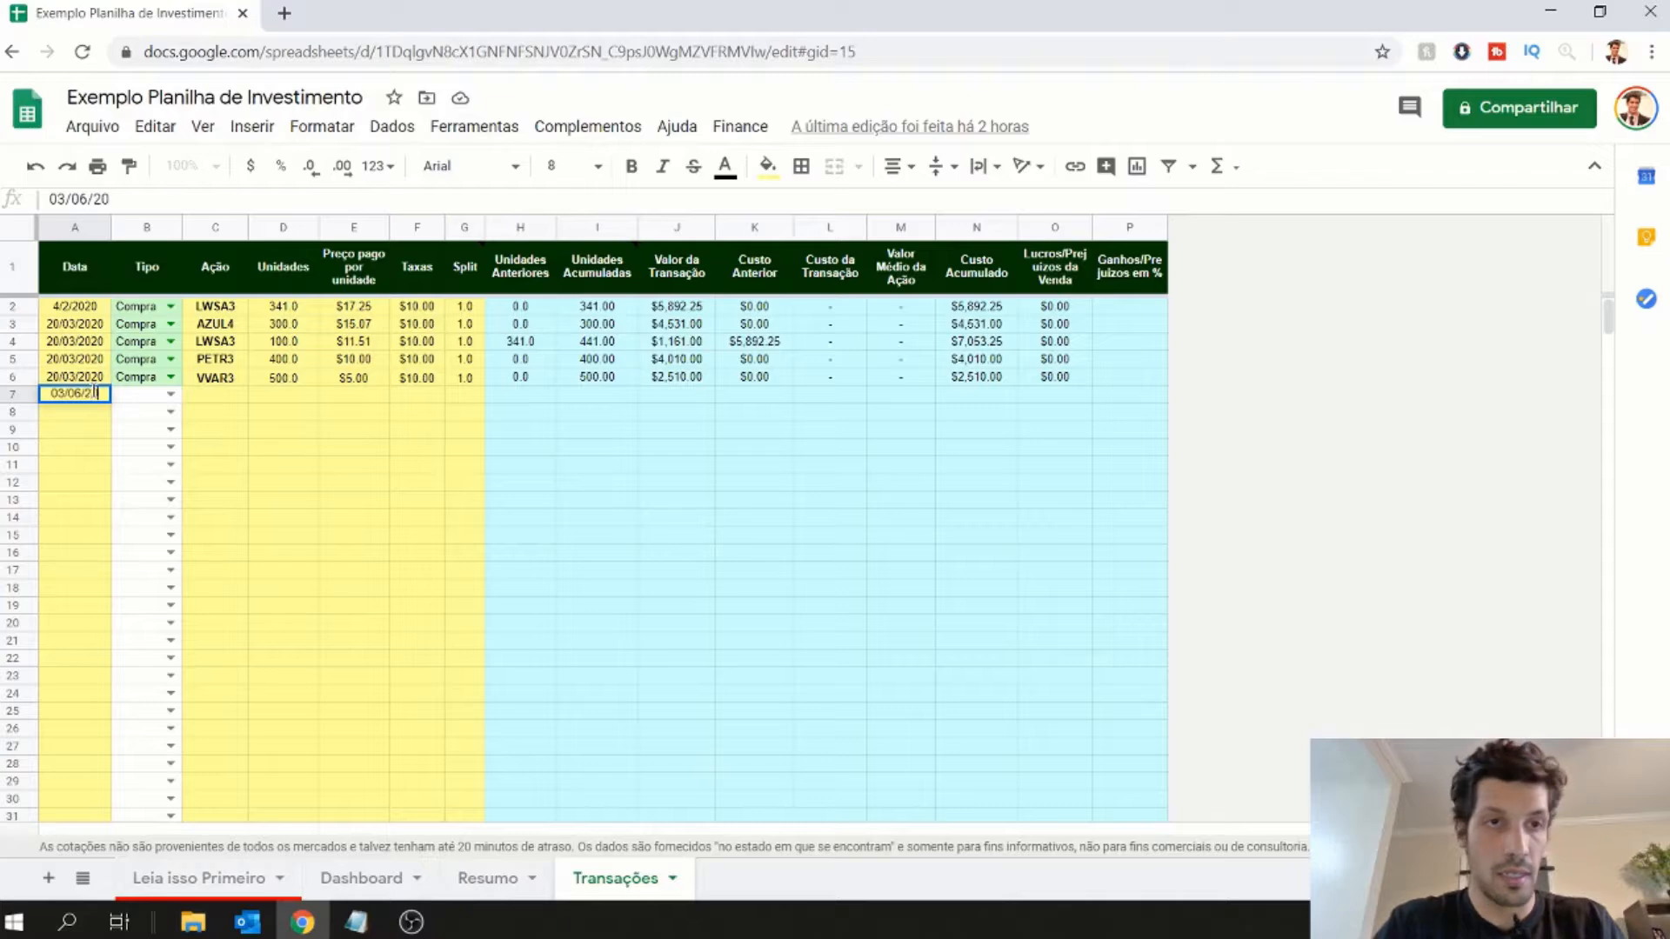
key(Tab)
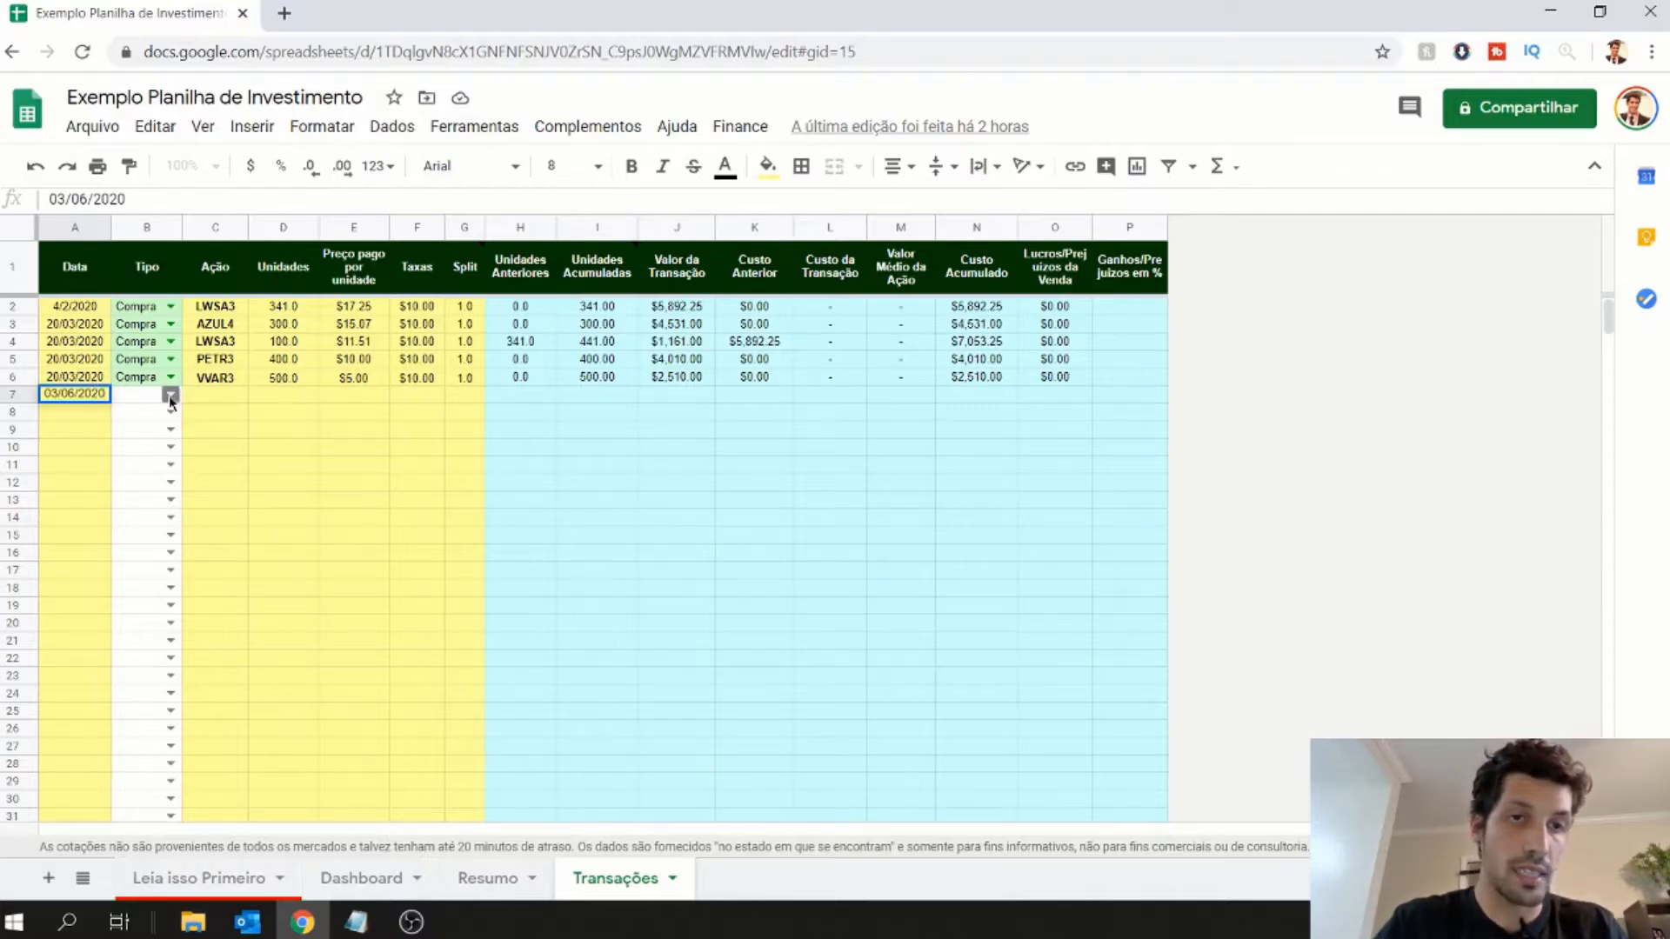
click(173, 396)
click(146, 418)
- Enter VVAR3 as the stock and 500 units for the row 7 purchase
click(233, 396)
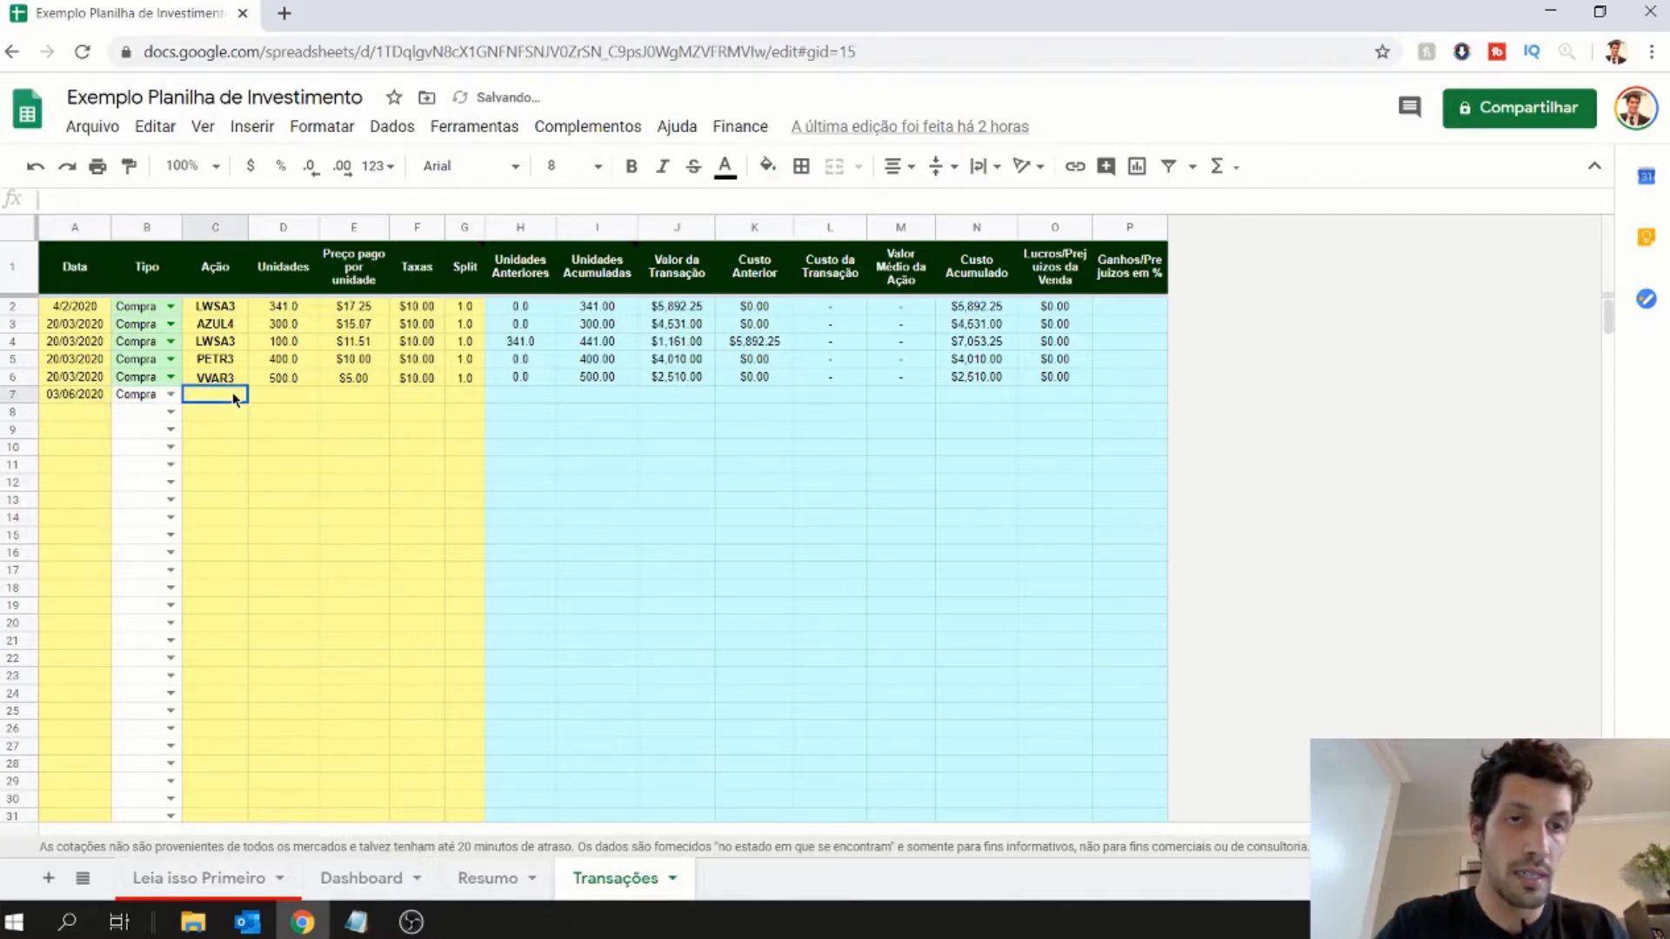
text(VVAR3)
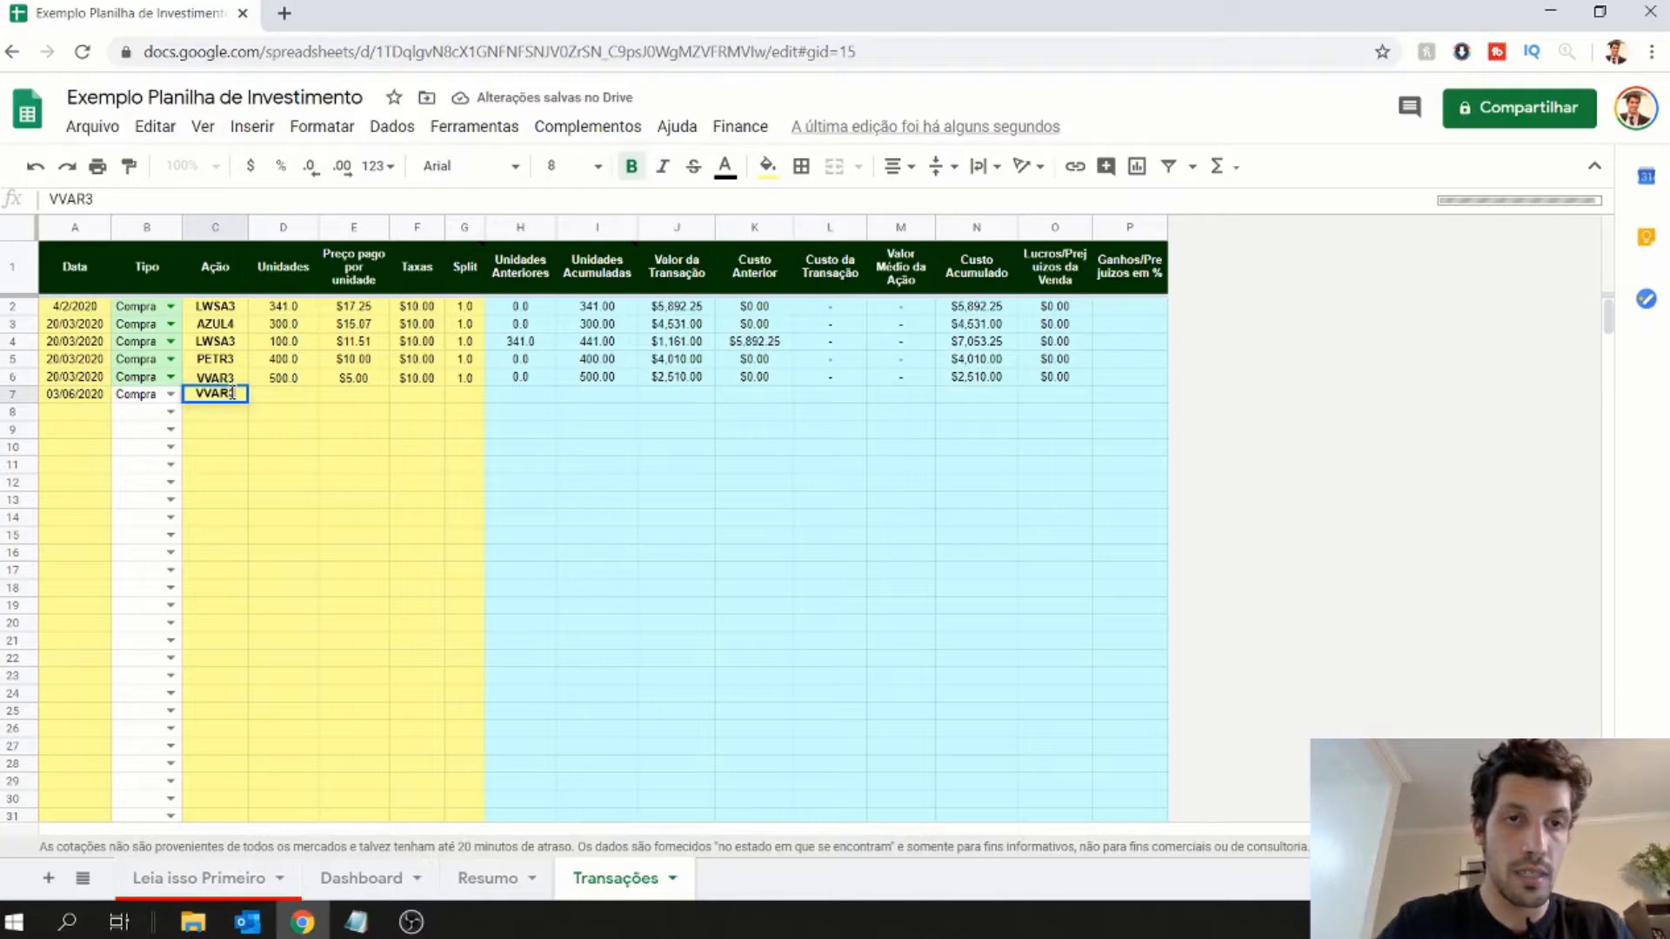
key(Tab)
text(500)
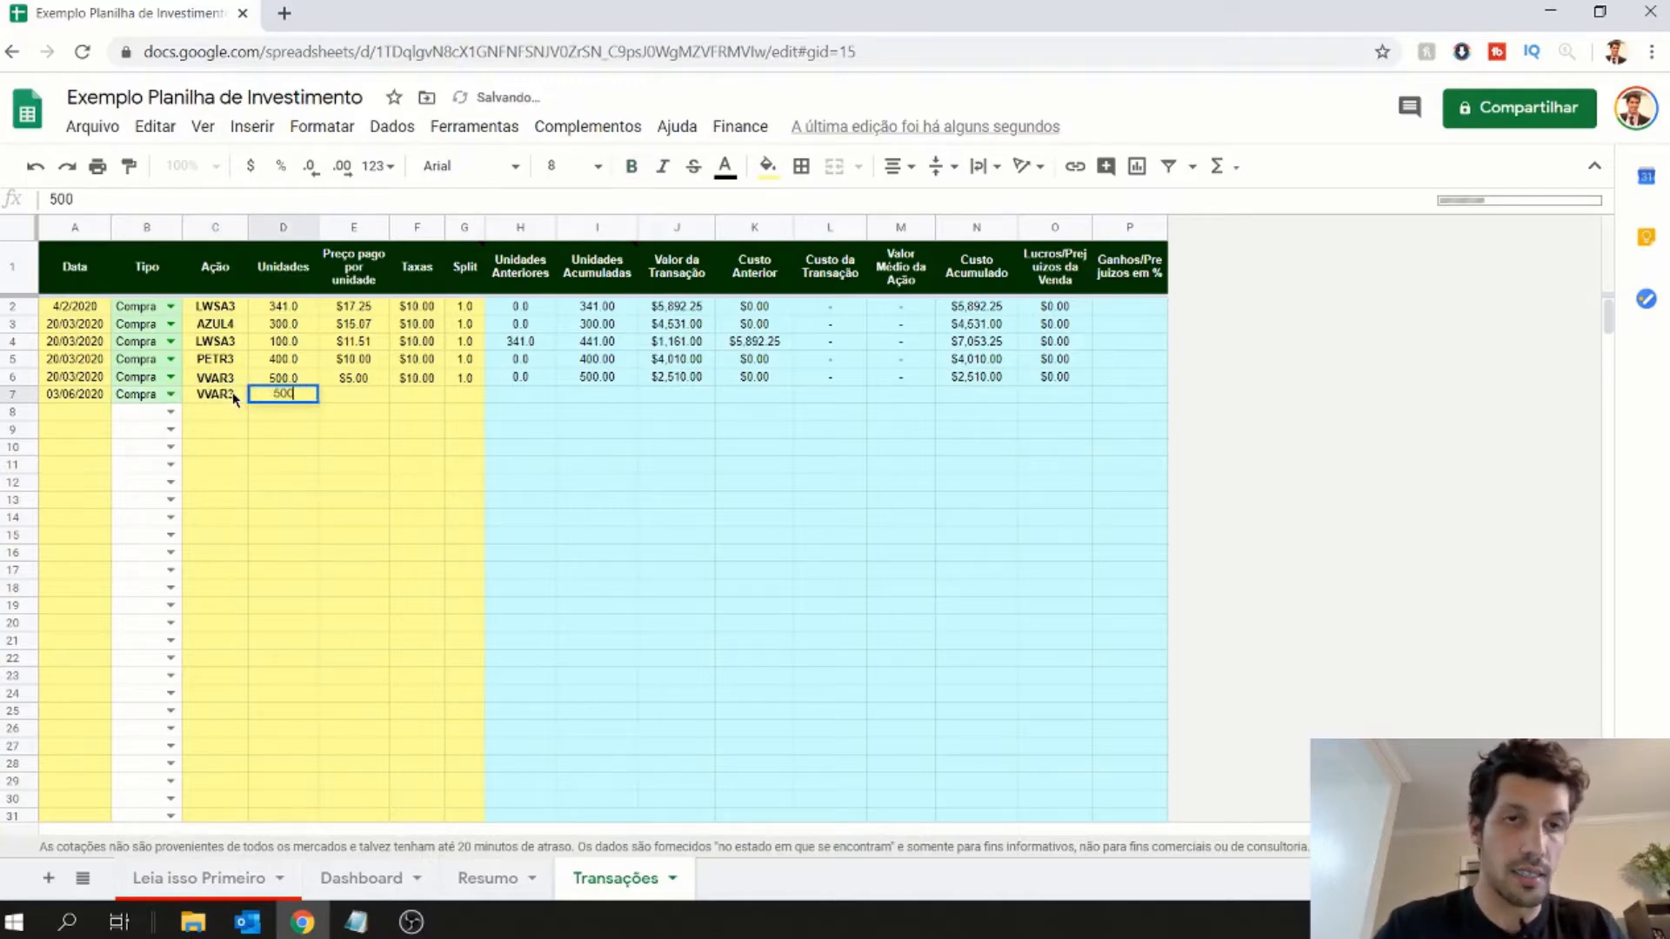
key(Tab)
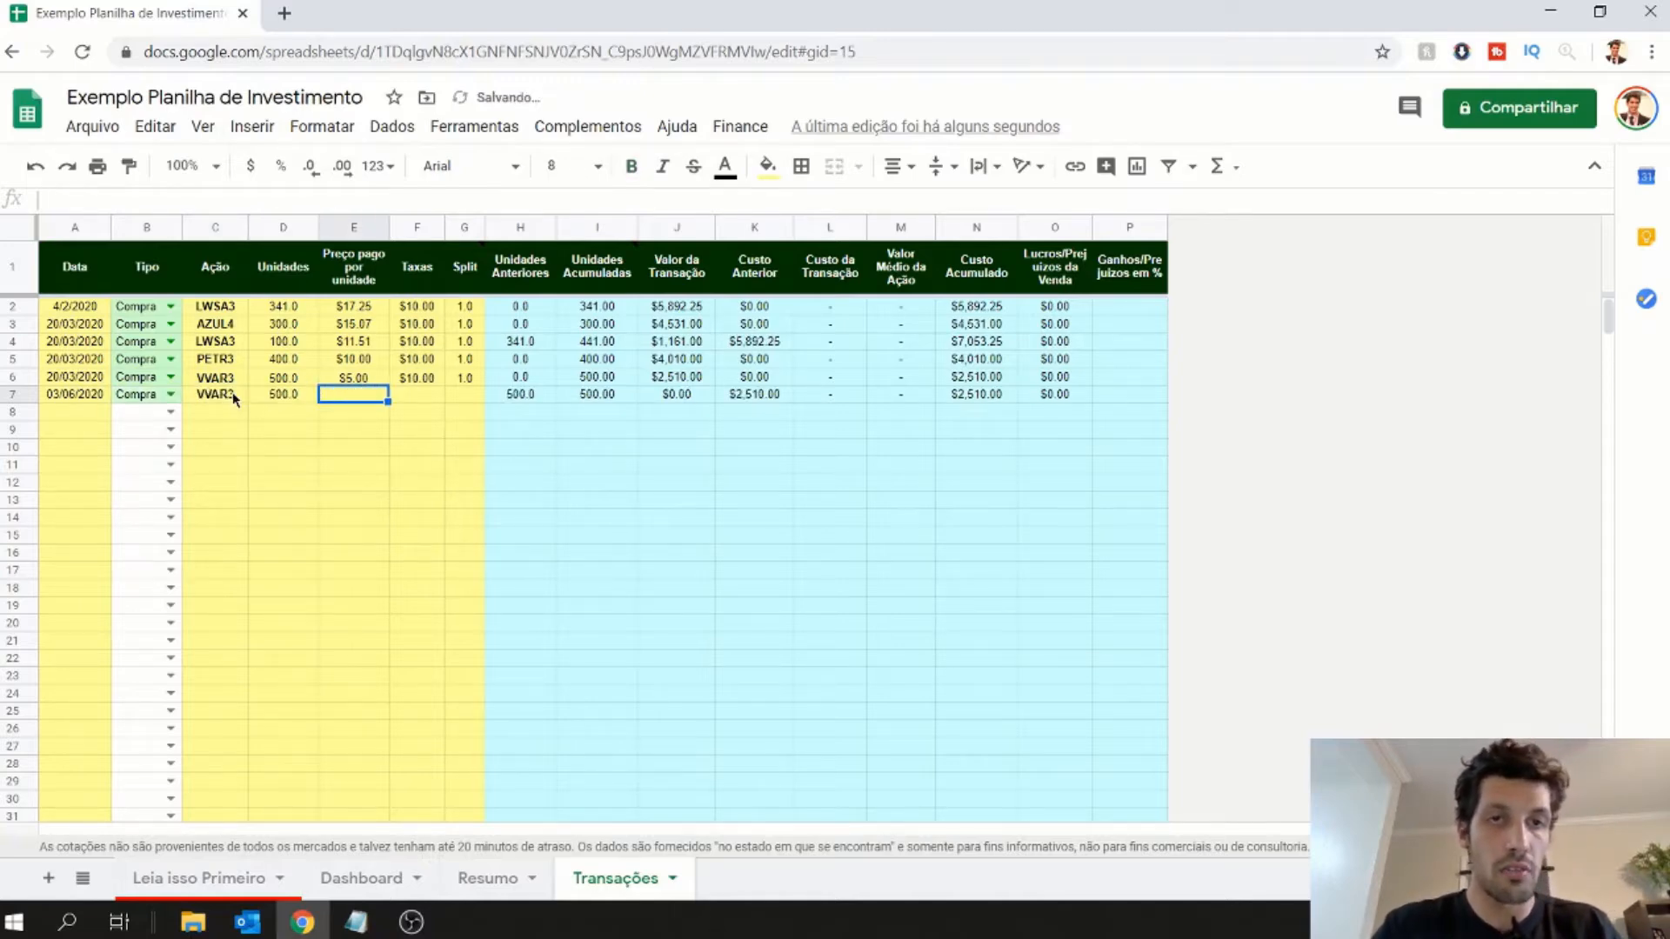
- Complete the row 7 purchase with a unit price of 13, fees of 10 and a split of 1
text(13)
key(Tab)
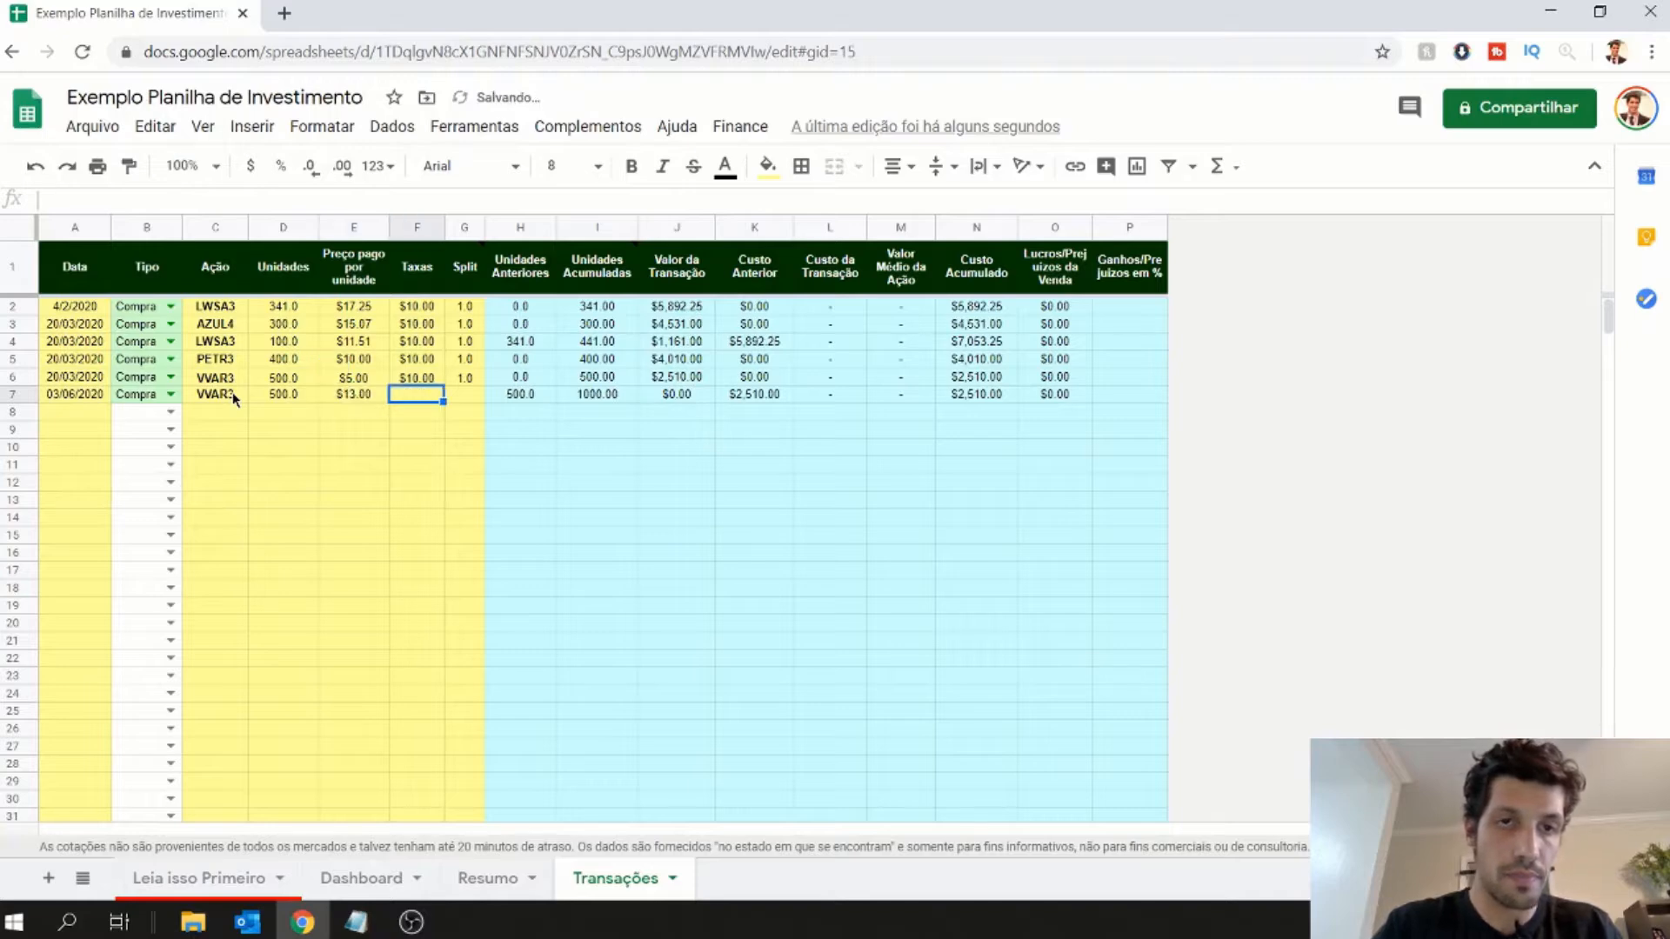
text(10)
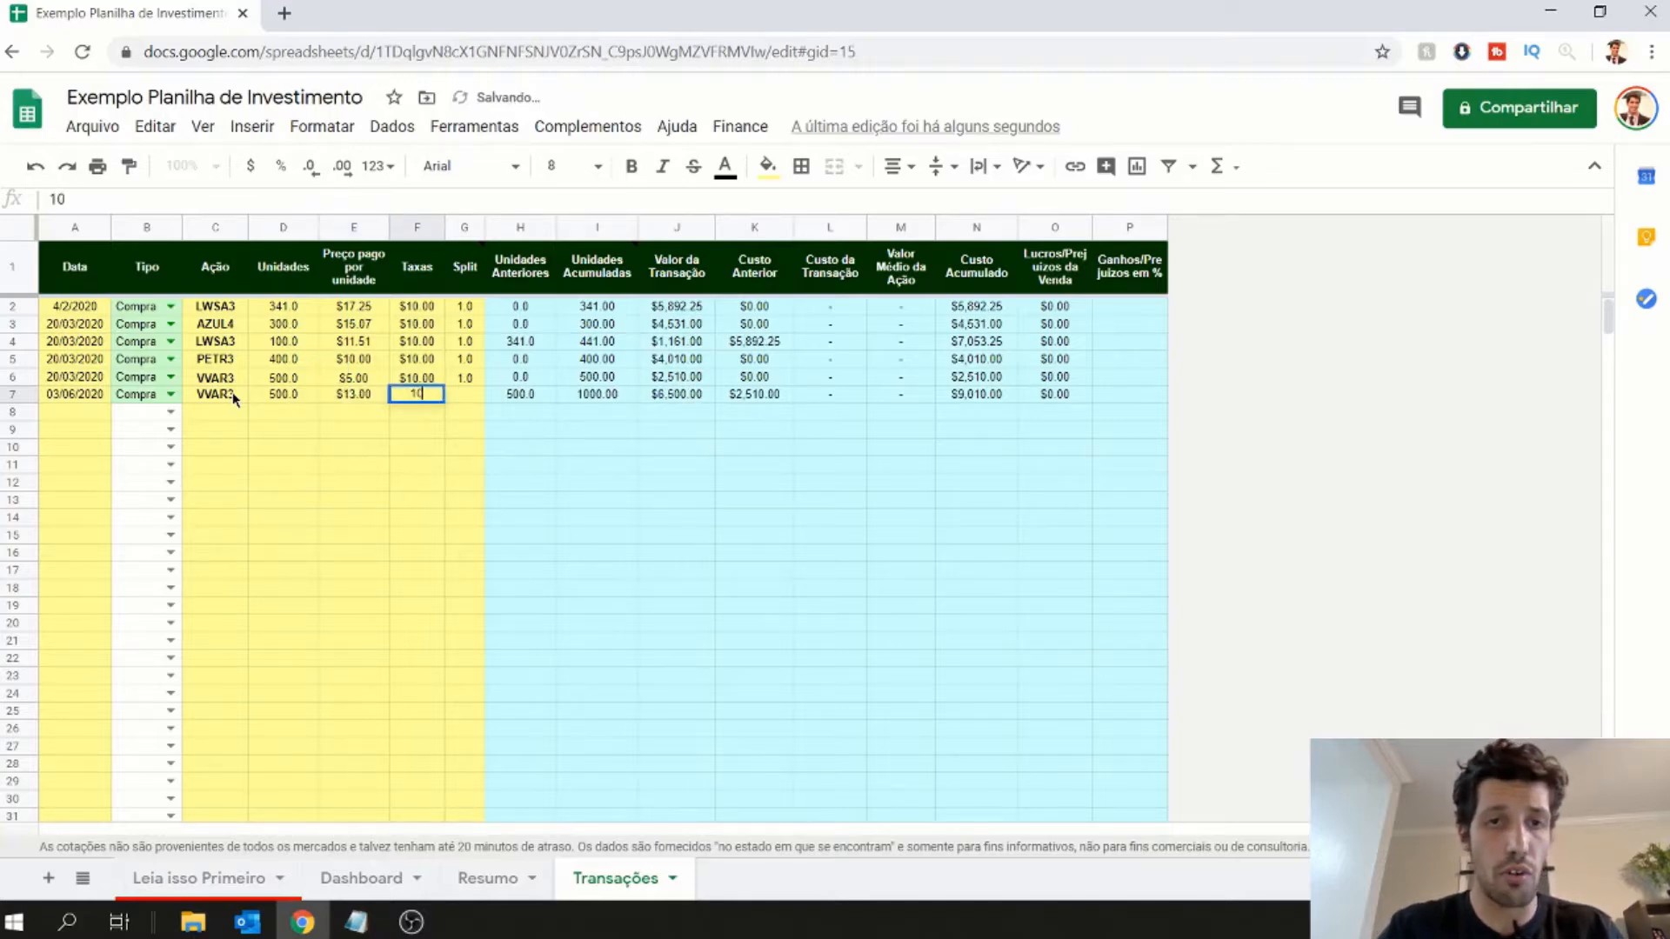
key(Tab)
text(1)
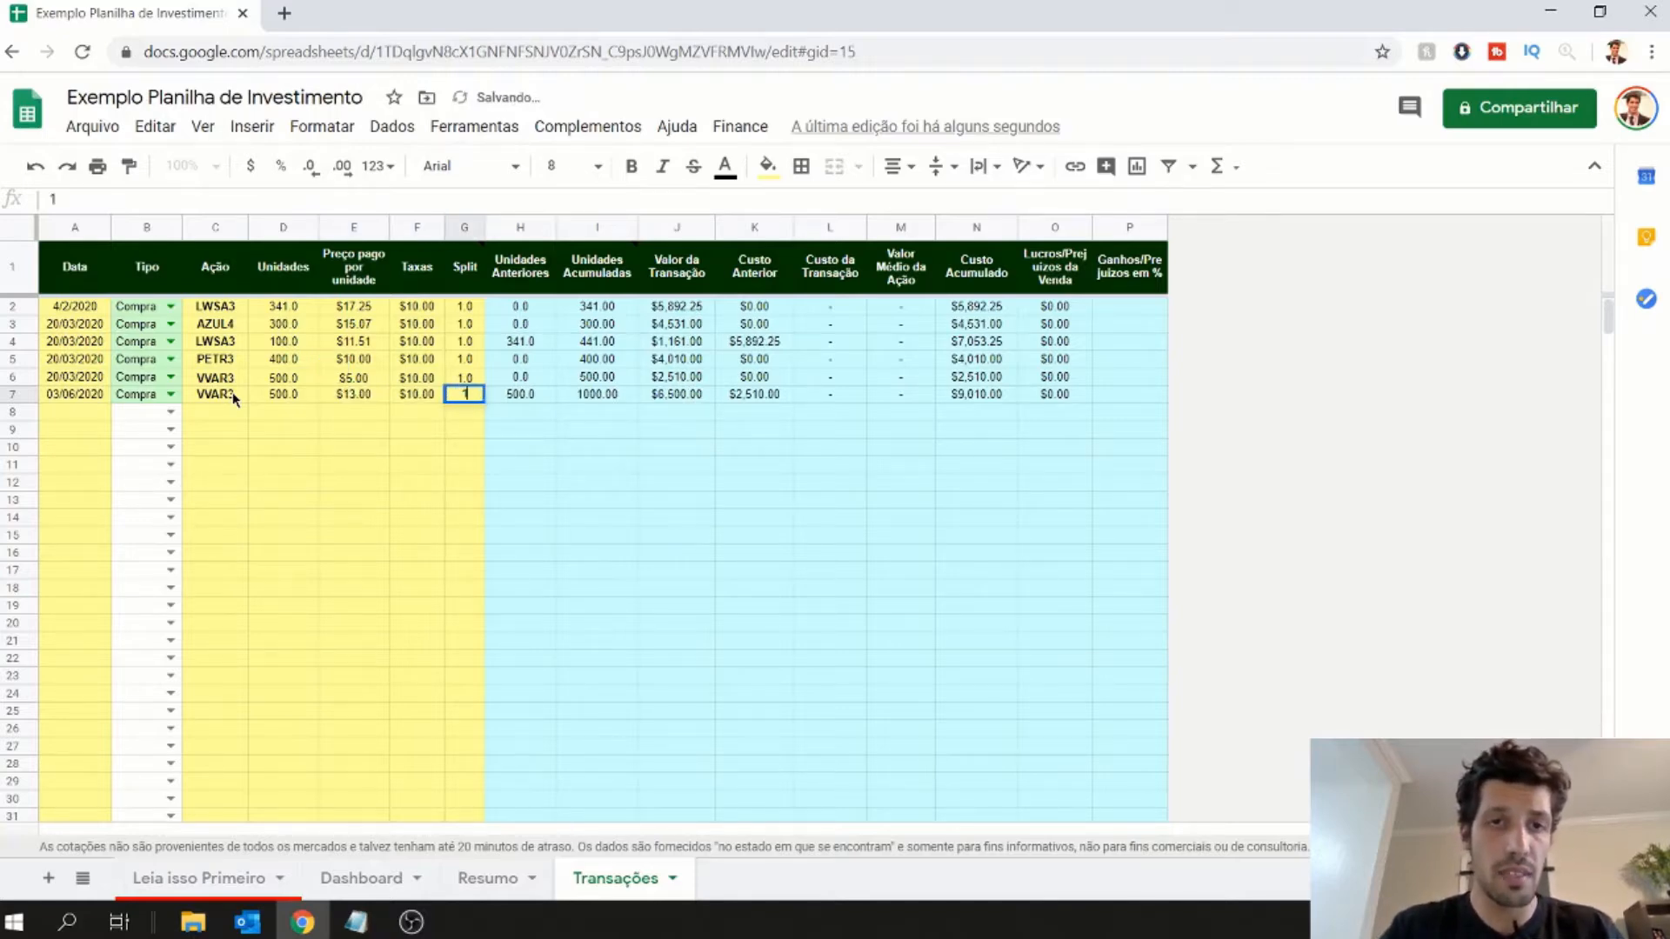
key(Return)
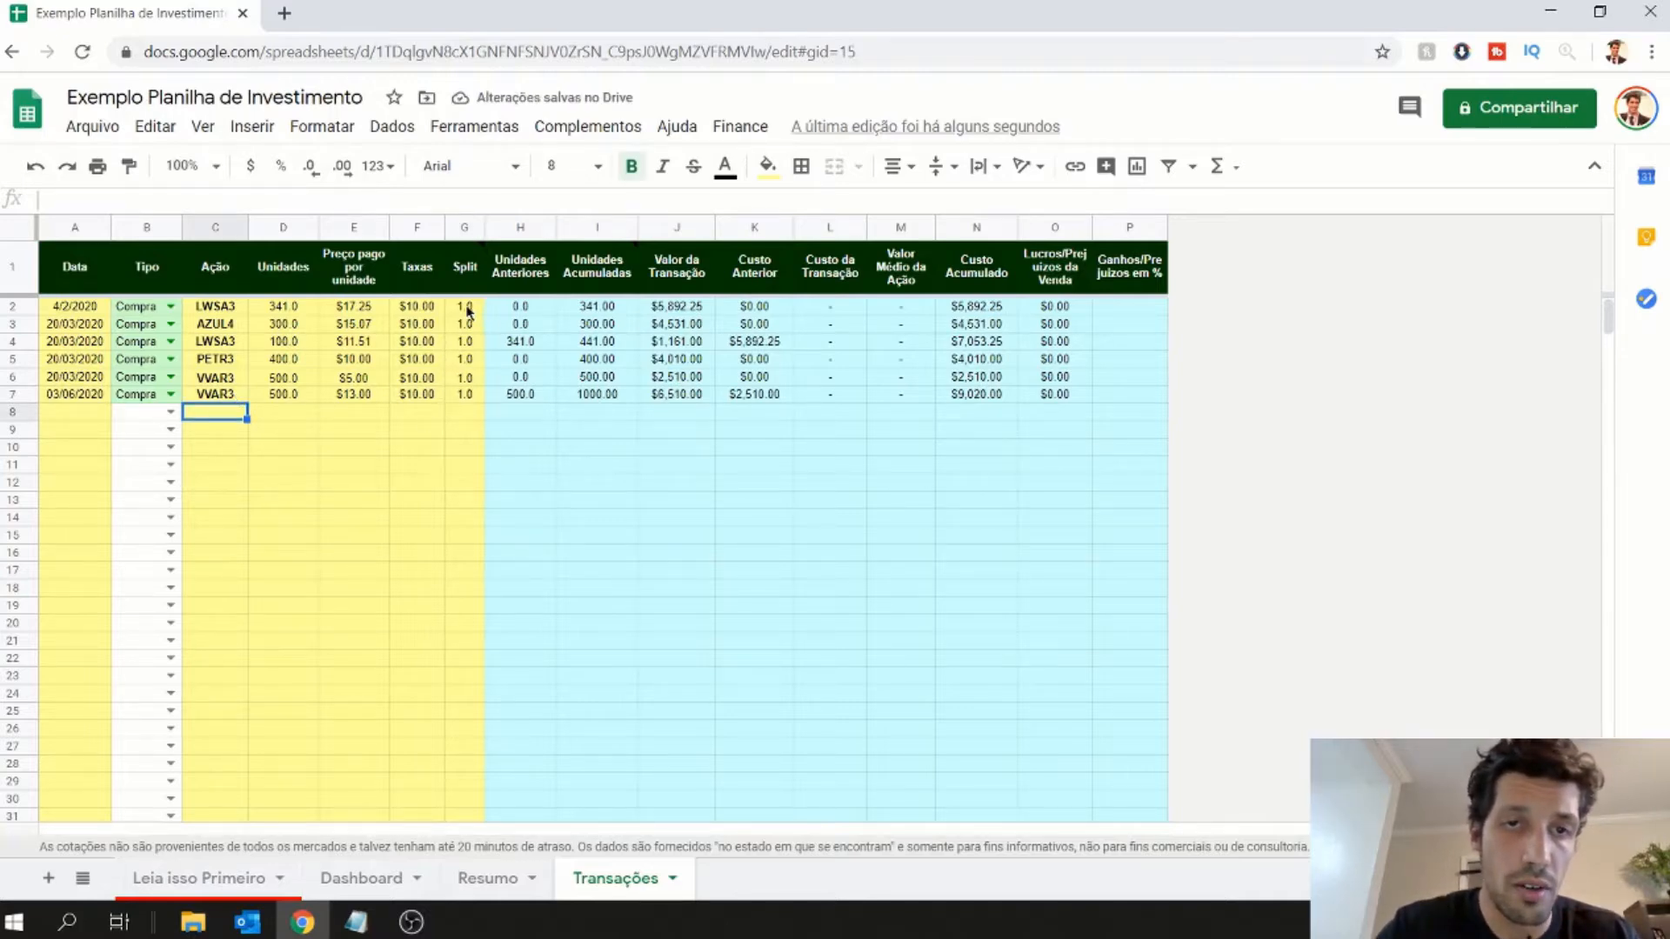
- Review the Split values of the transactions in rows 2 to 7
drag(467, 311, 458, 397)
click(458, 451)
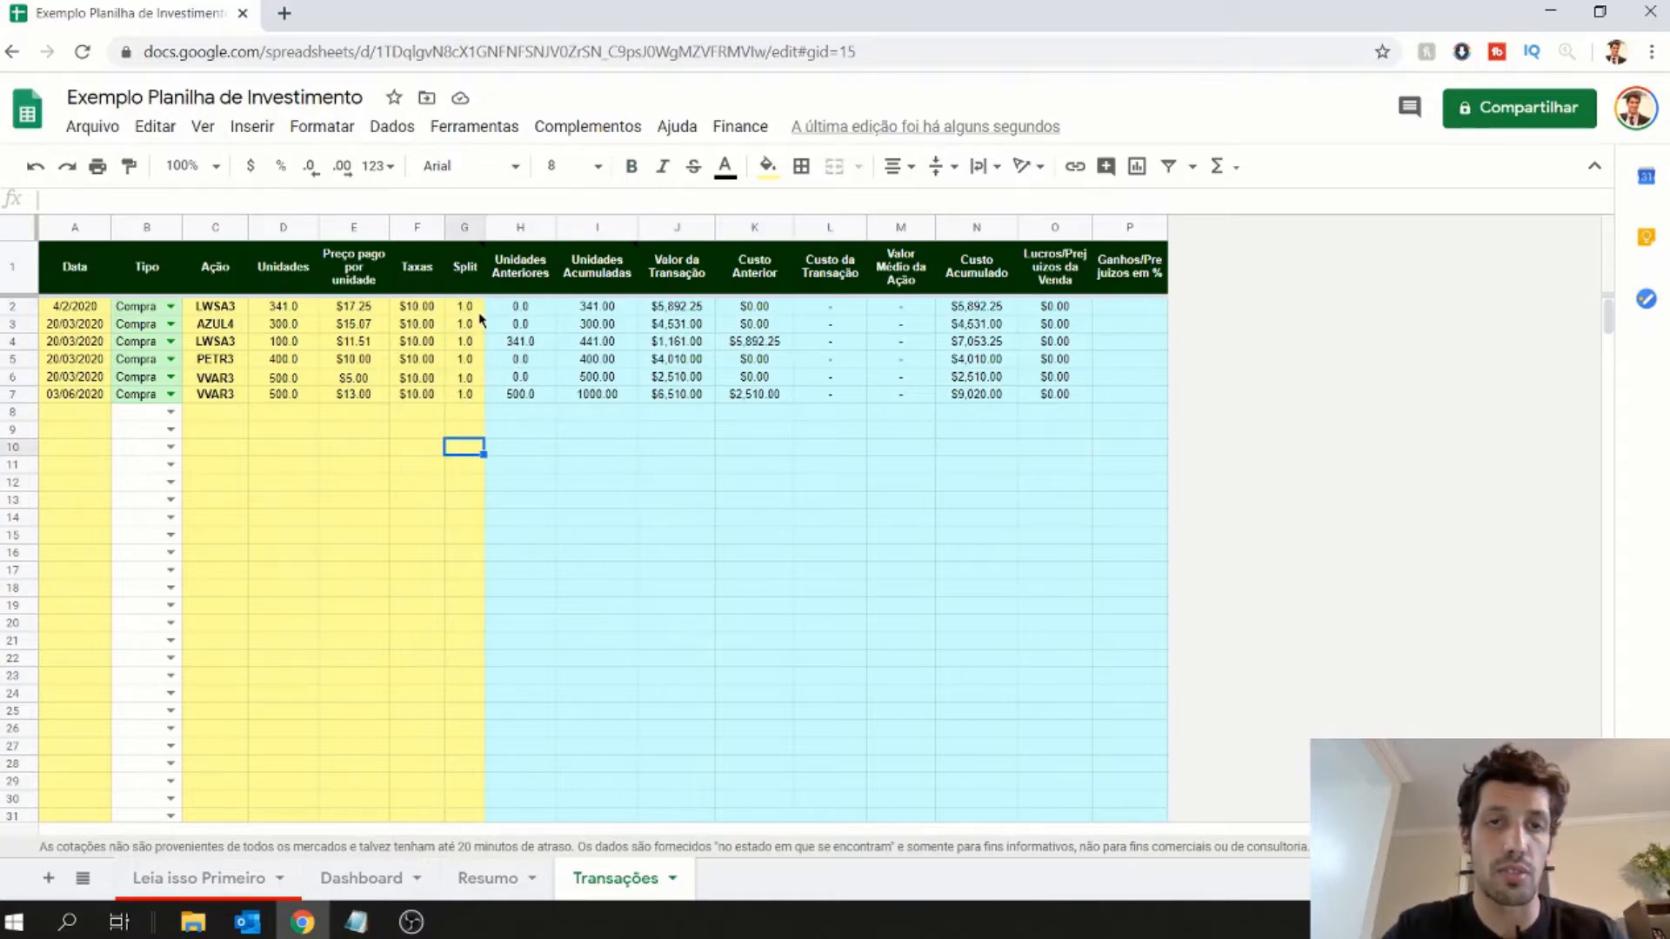
drag(477, 306, 469, 399)
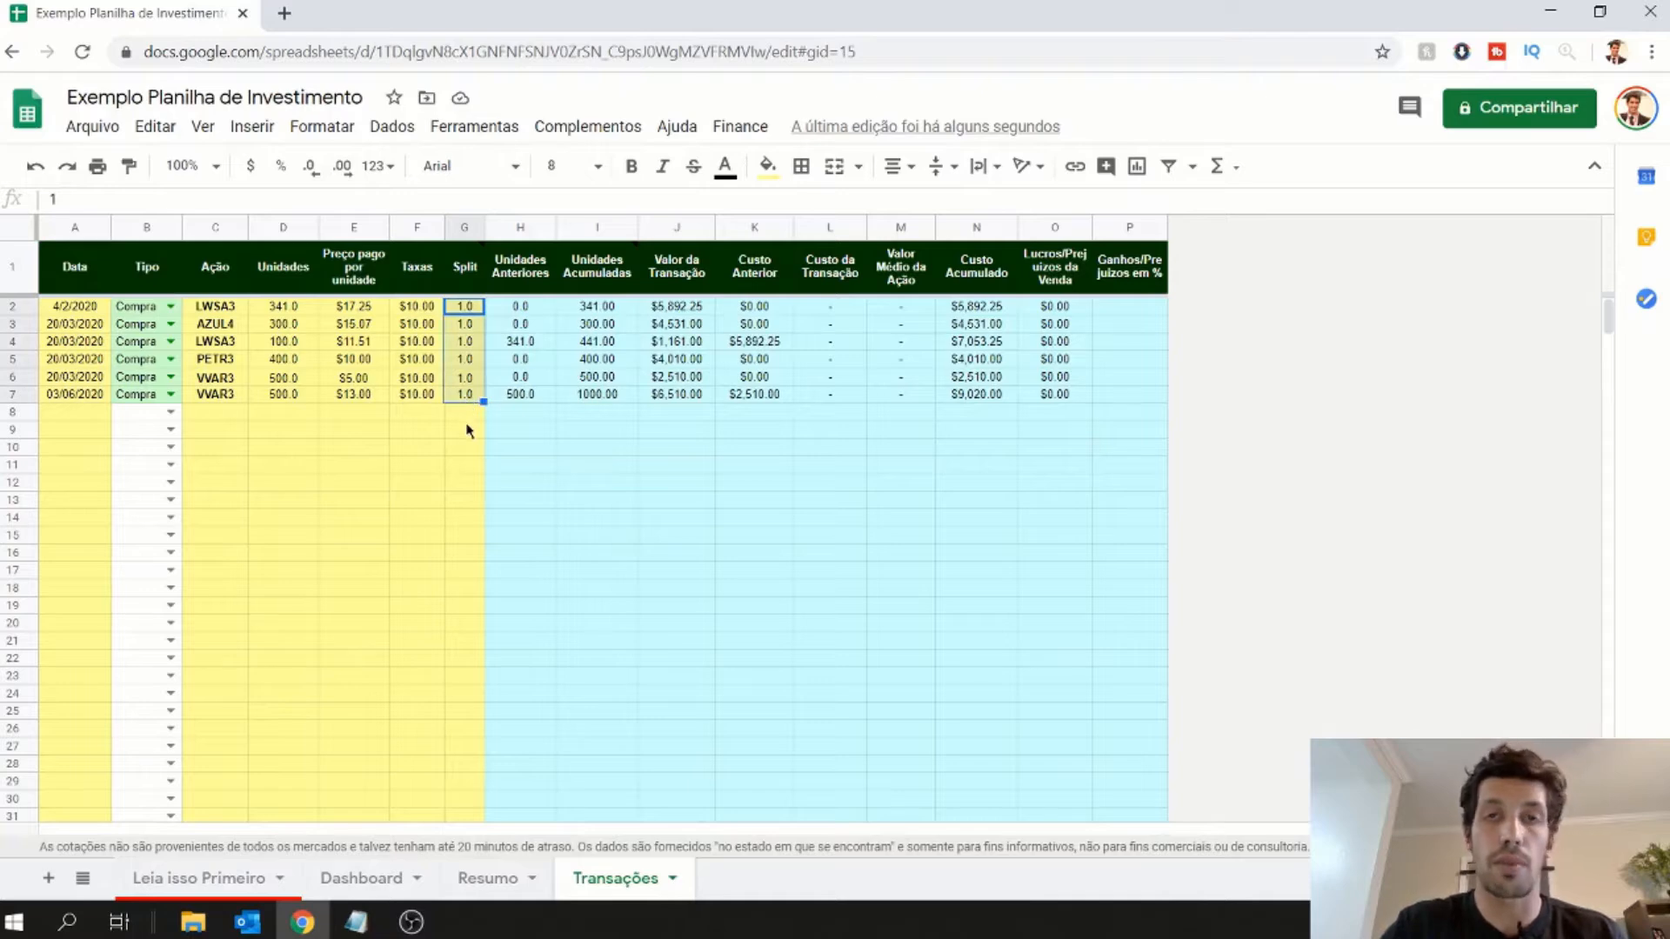
click(468, 435)
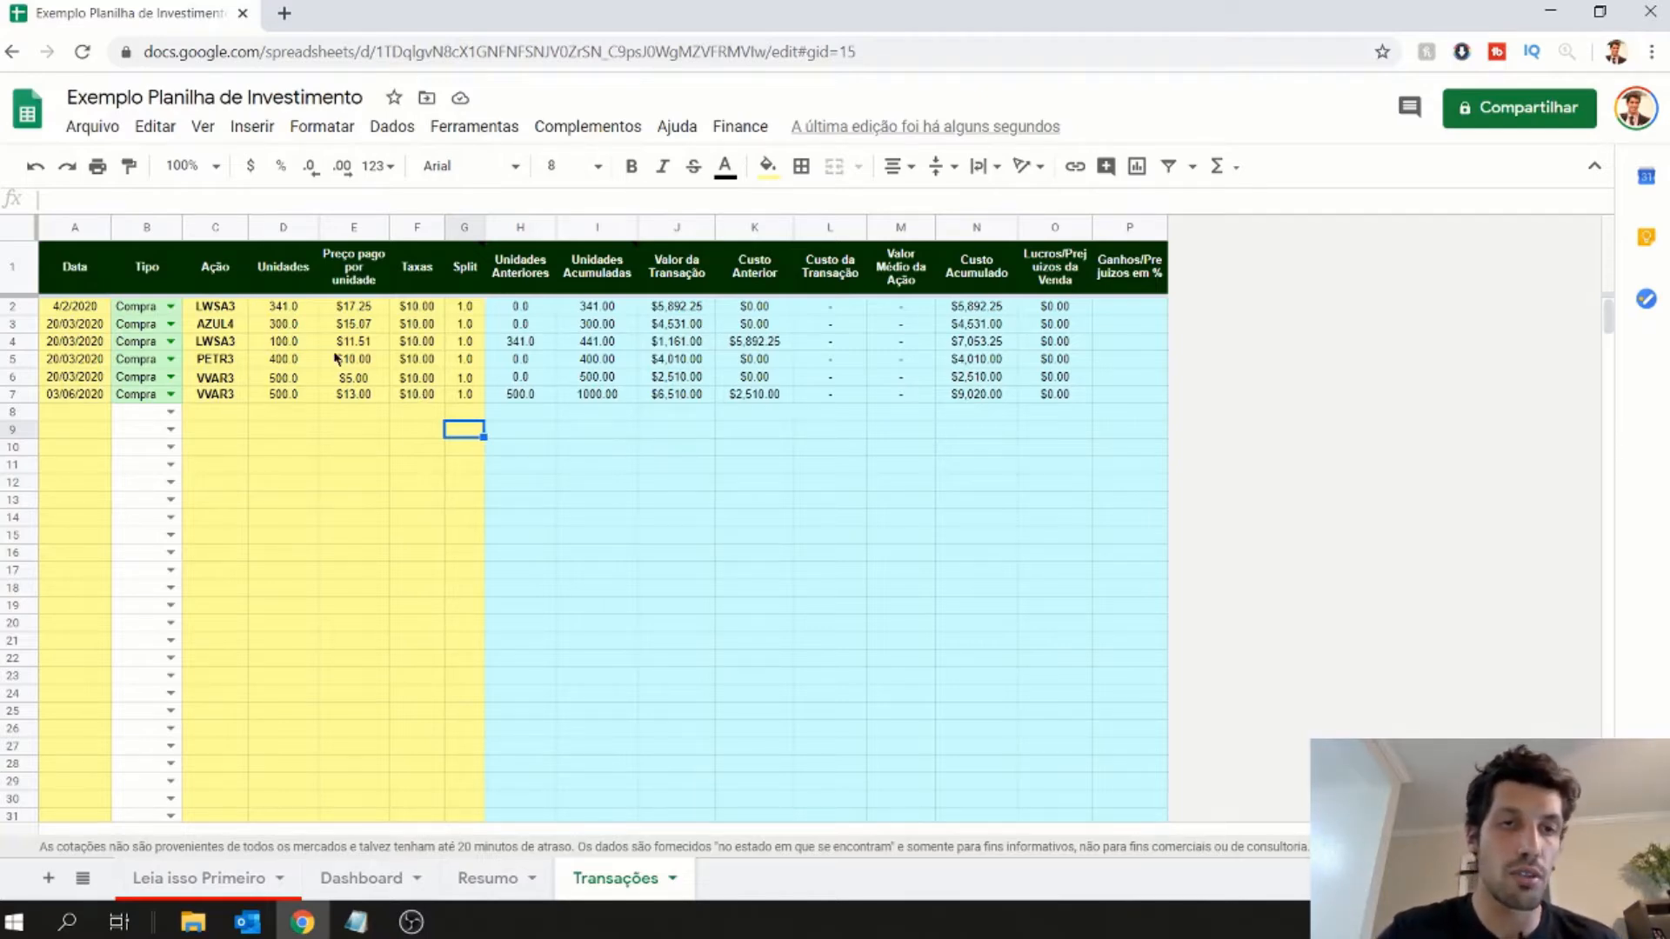
- On the Resumo sheet, examine the stock code, Google price and unrealized profit or loss in the VVAR3 row
click(503, 883)
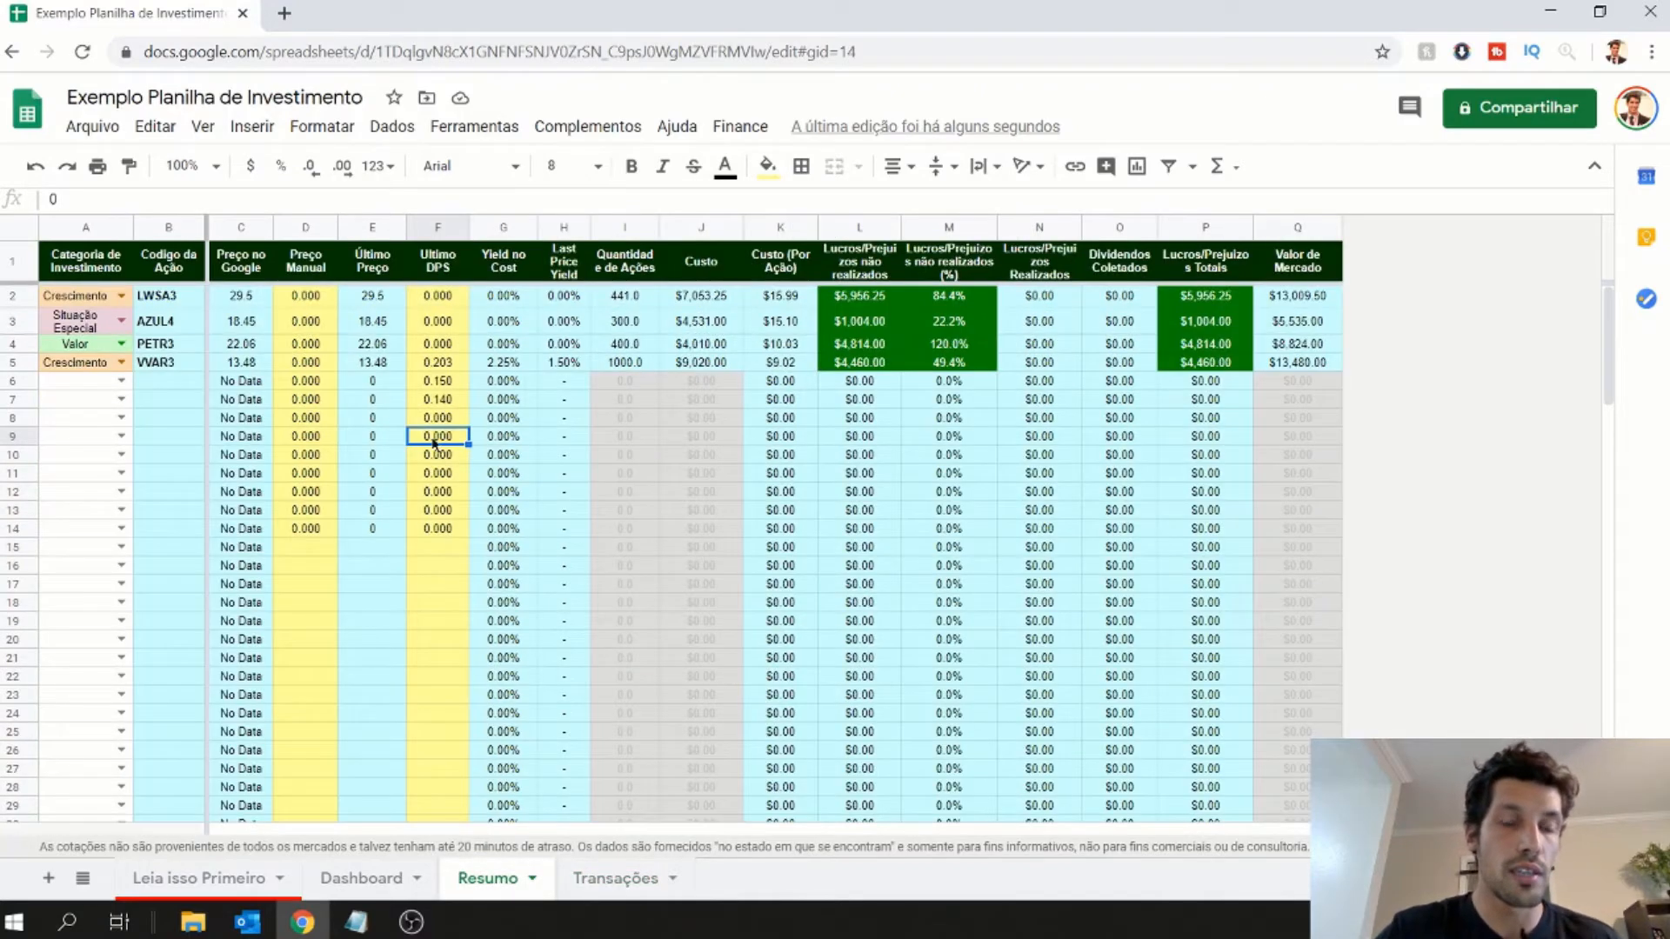
click(164, 365)
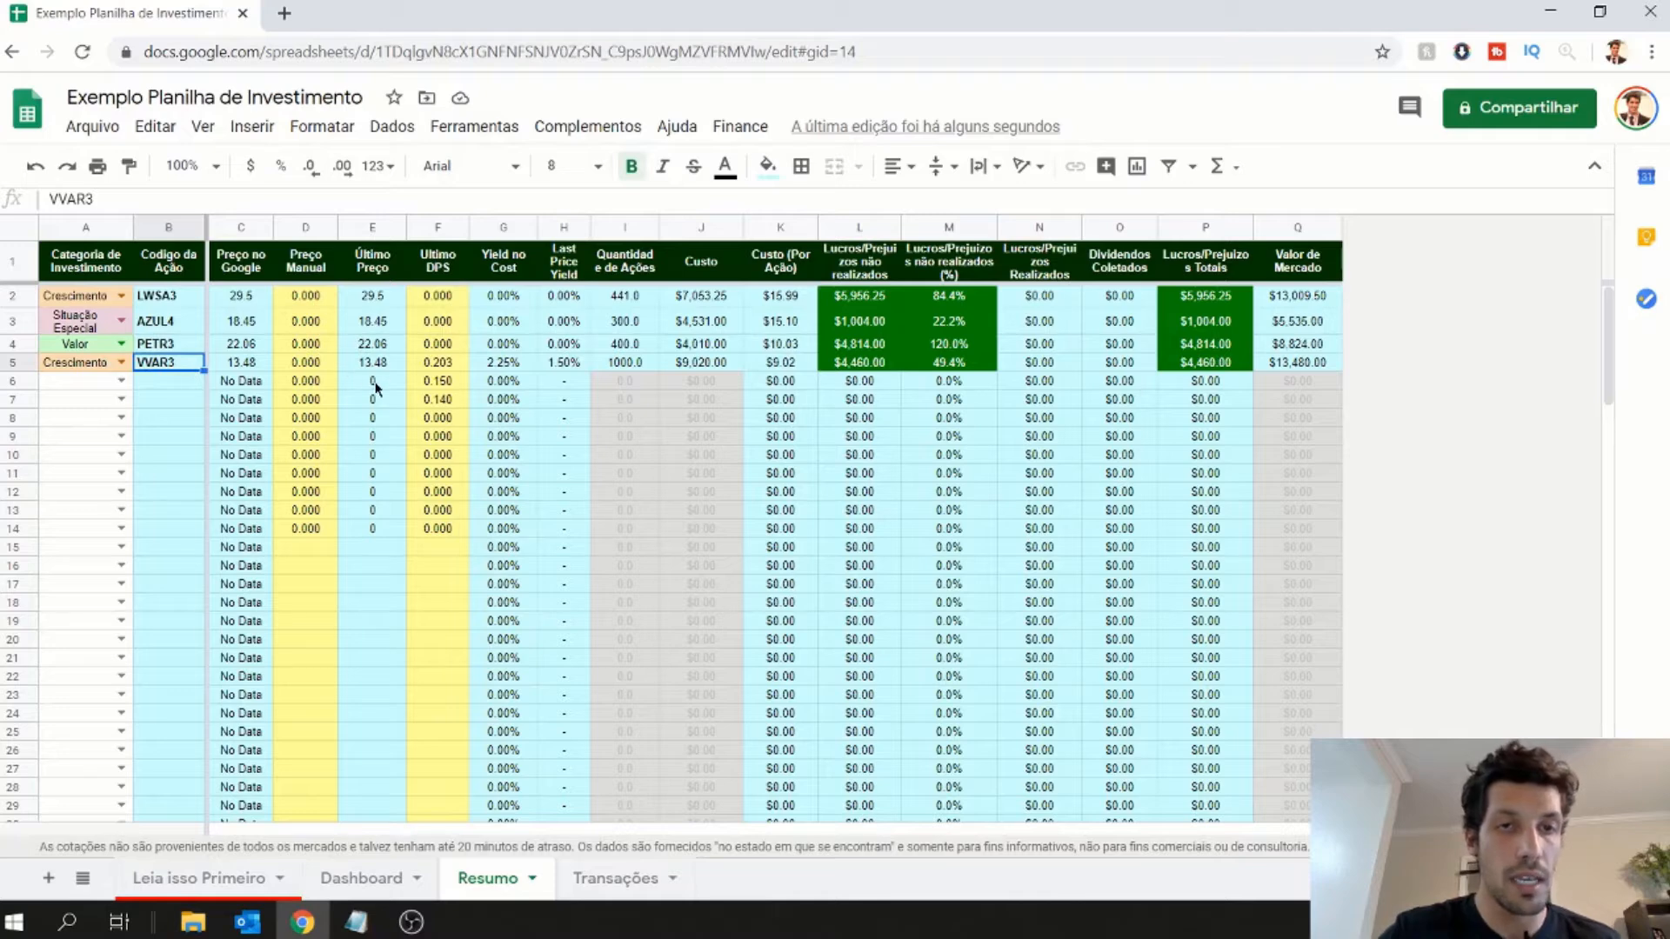
click(245, 364)
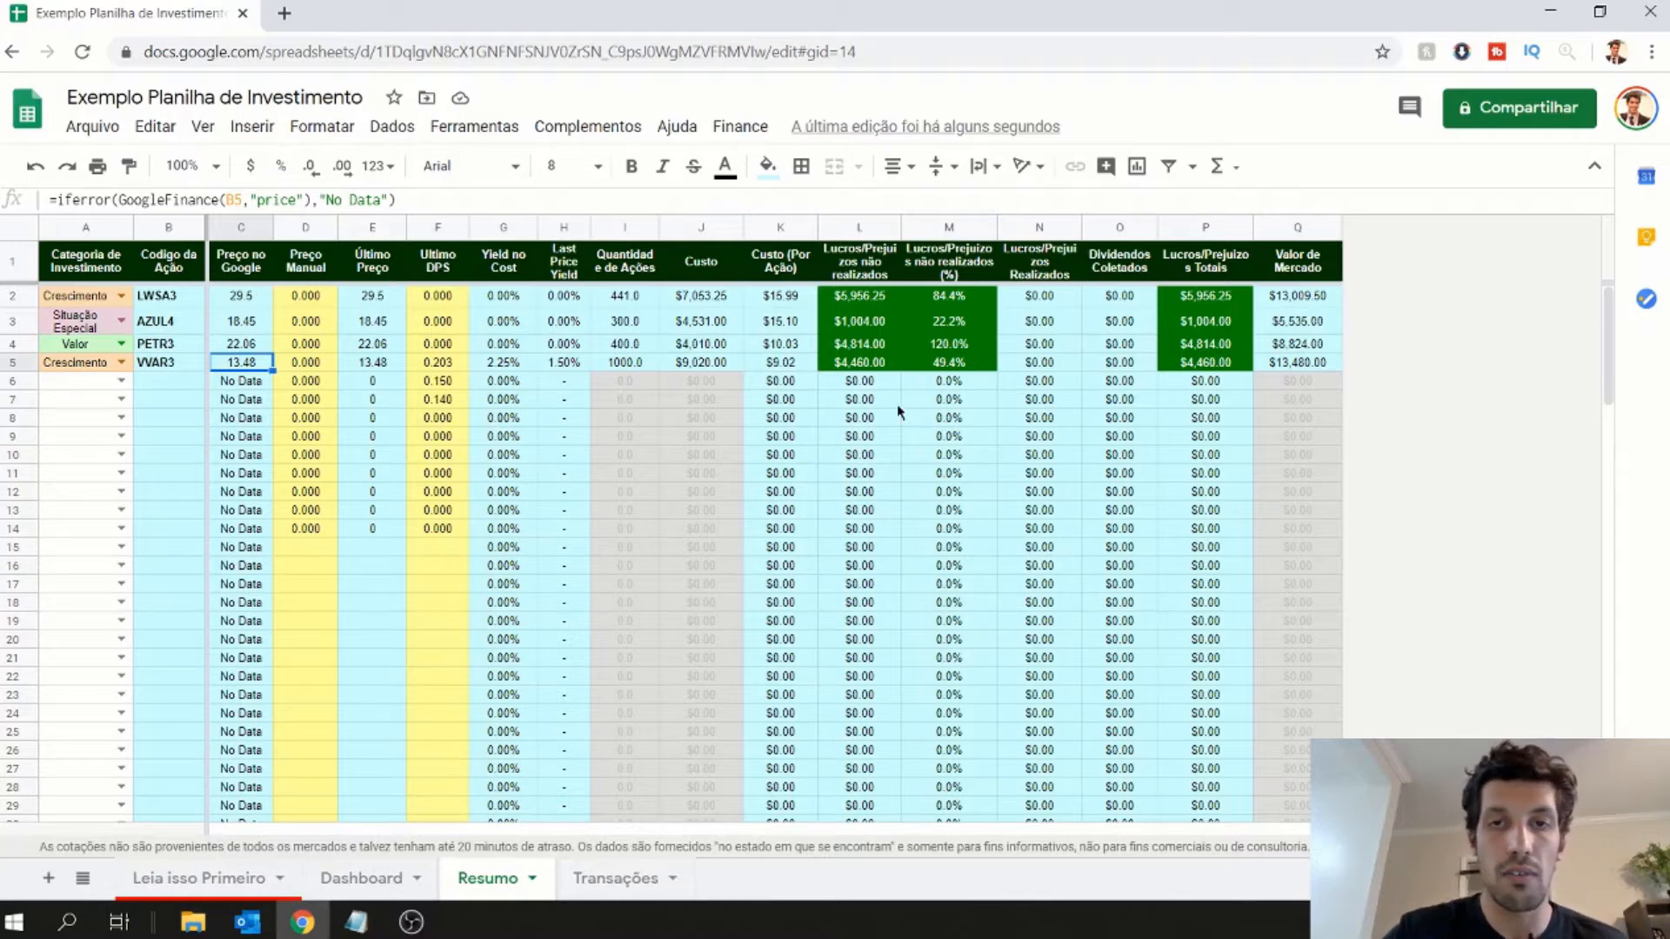
click(873, 365)
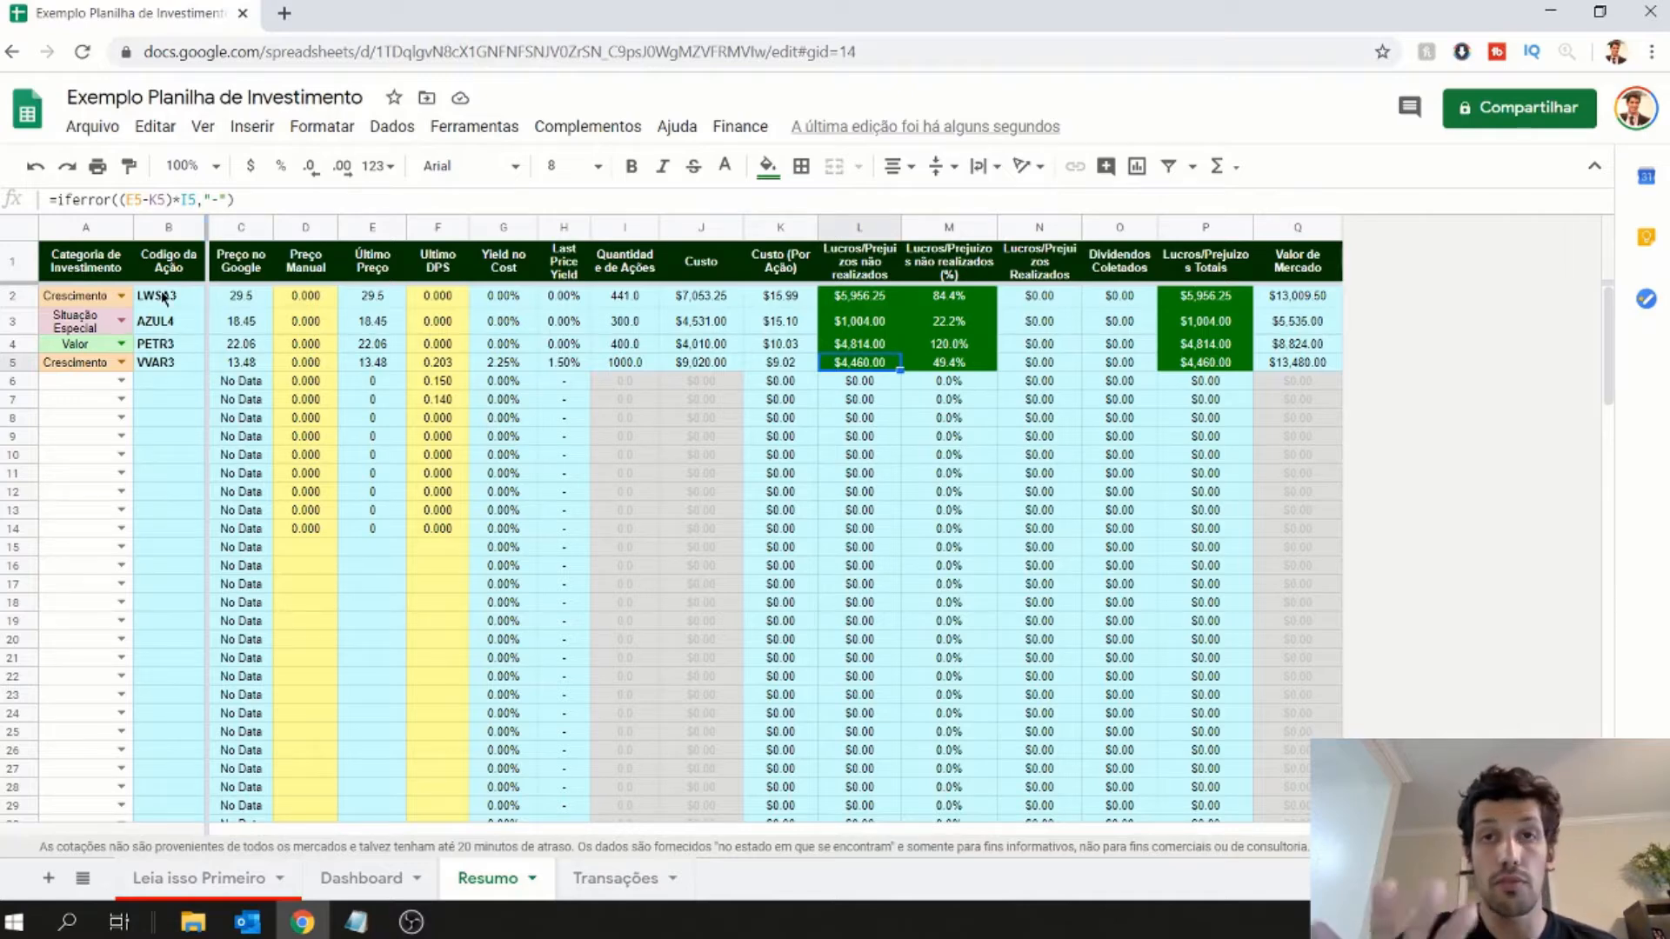
- Try Dividendo and Situação Especial as the investment category for VVAR3, and set it back to Crescimento
click(122, 363)
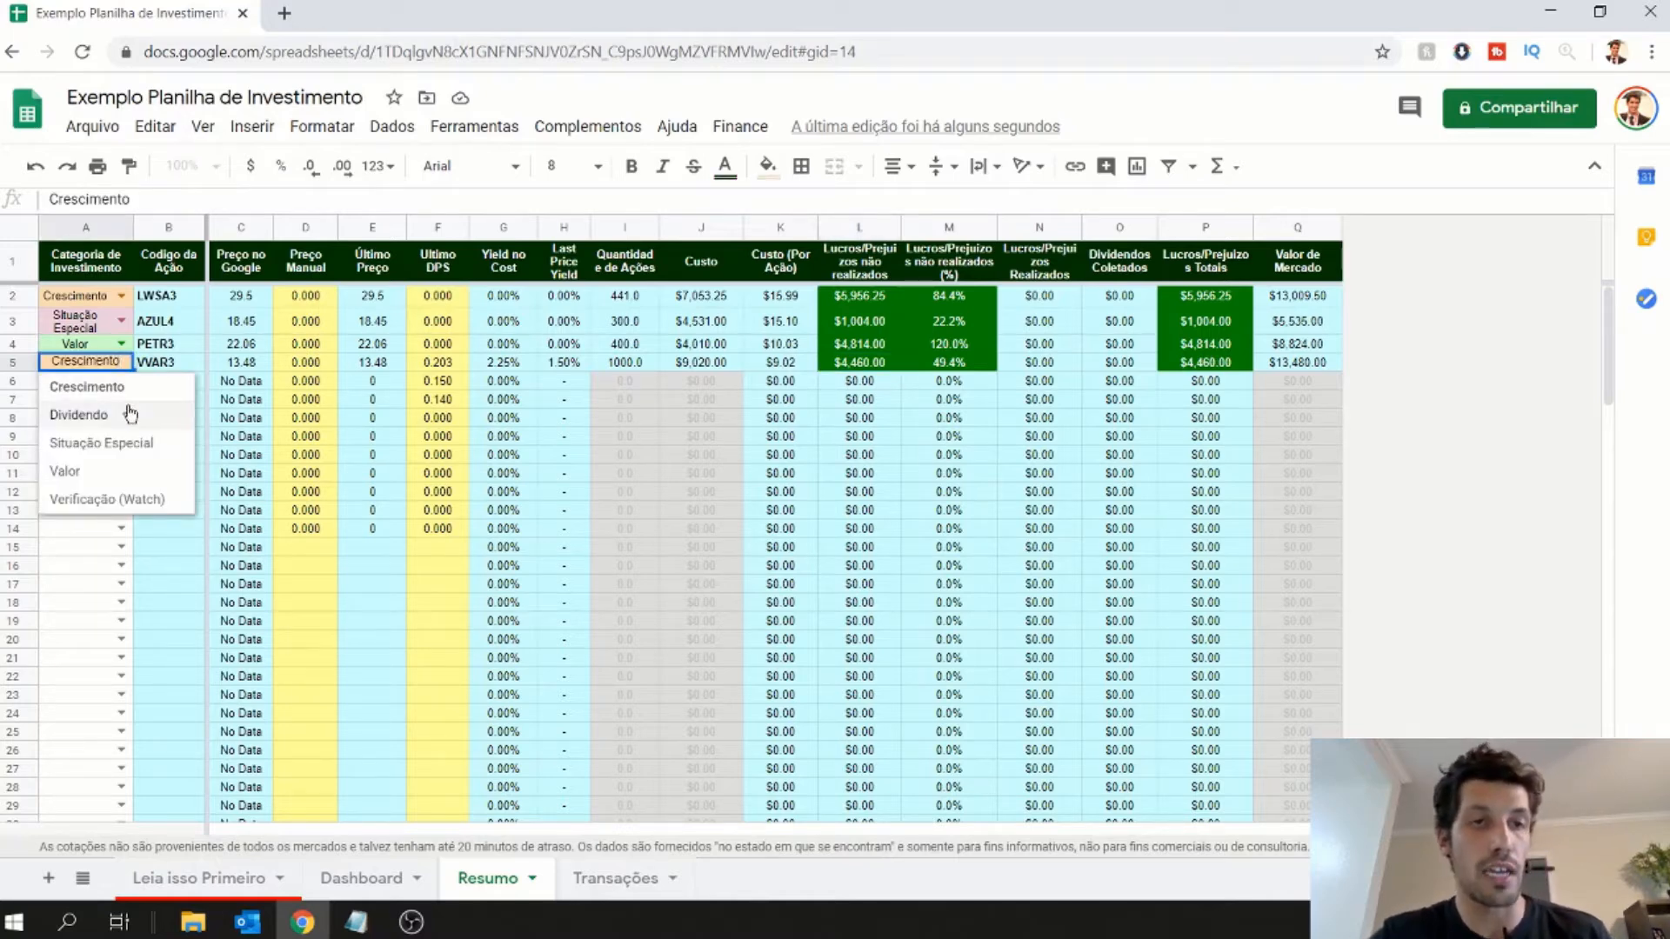
click(130, 414)
click(123, 362)
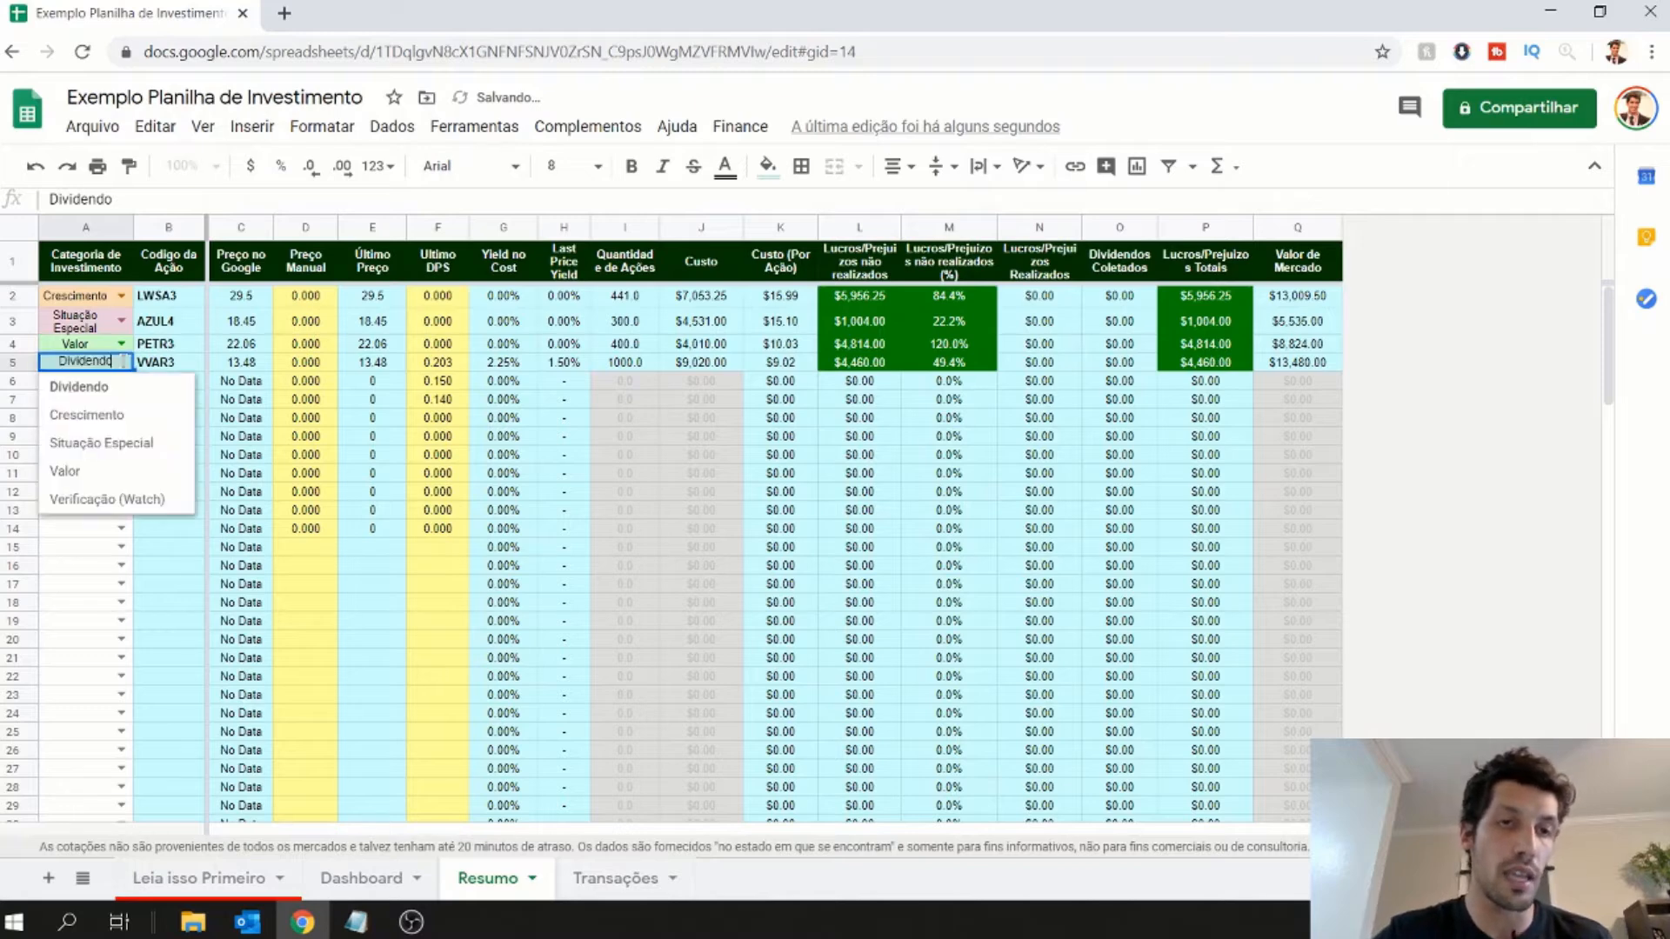
click(112, 441)
click(124, 372)
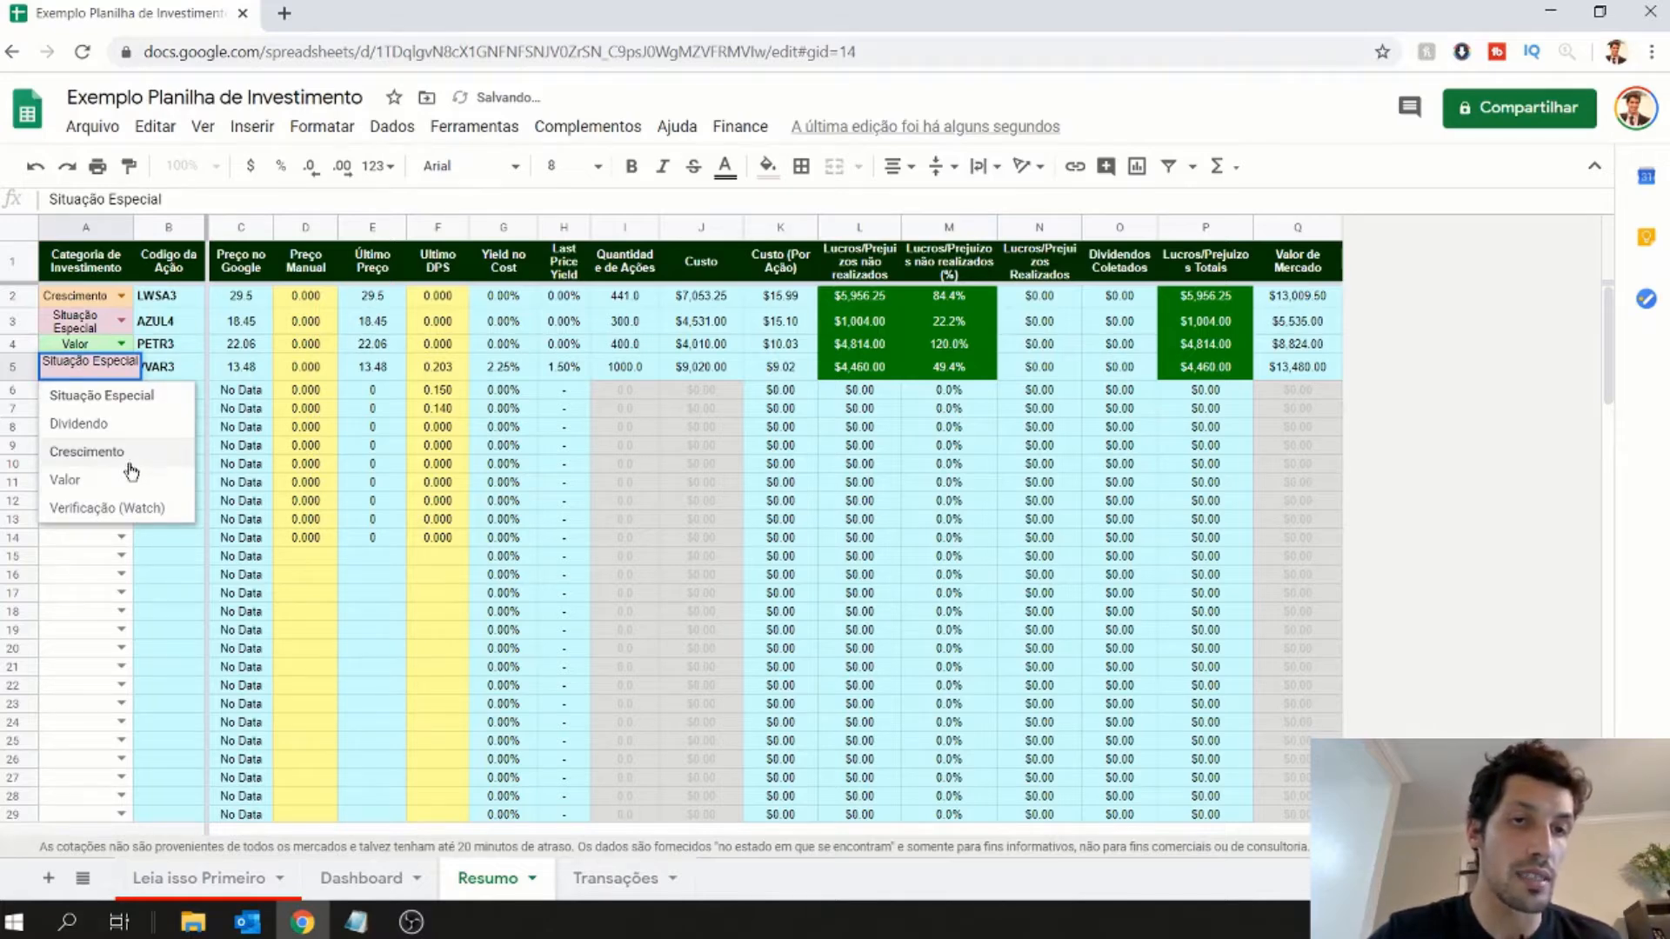
click(87, 453)
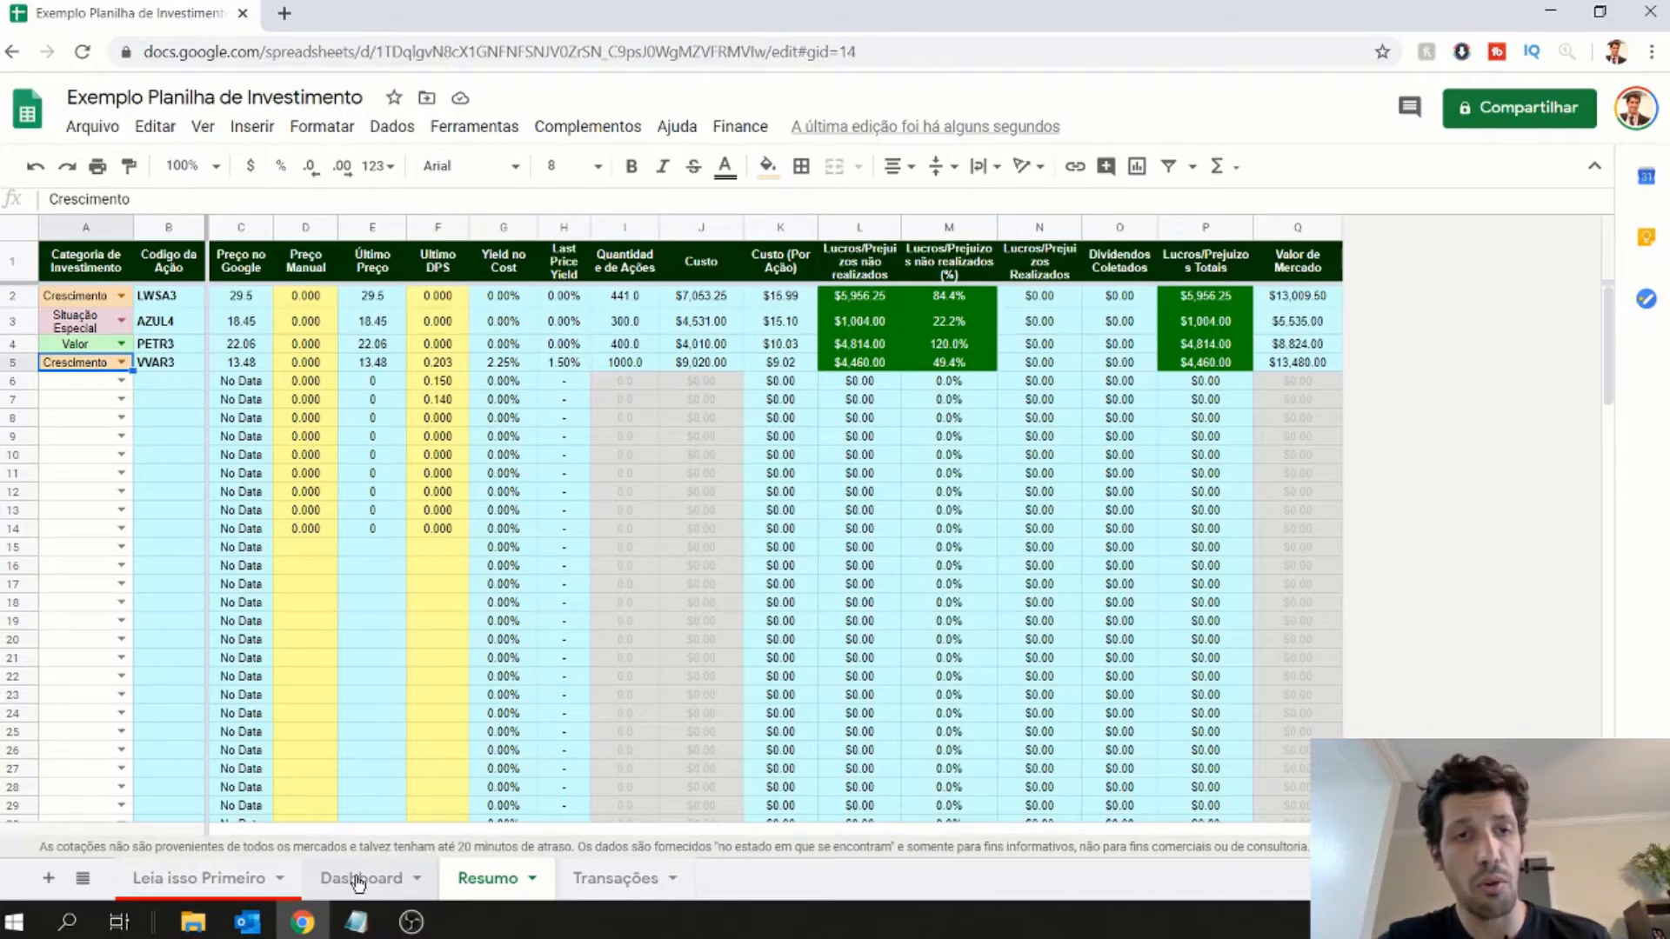
- On the Dashboard sheet, examine the portfolio's total cost and value and the profit figures of the Valor portfolio
click(358, 880)
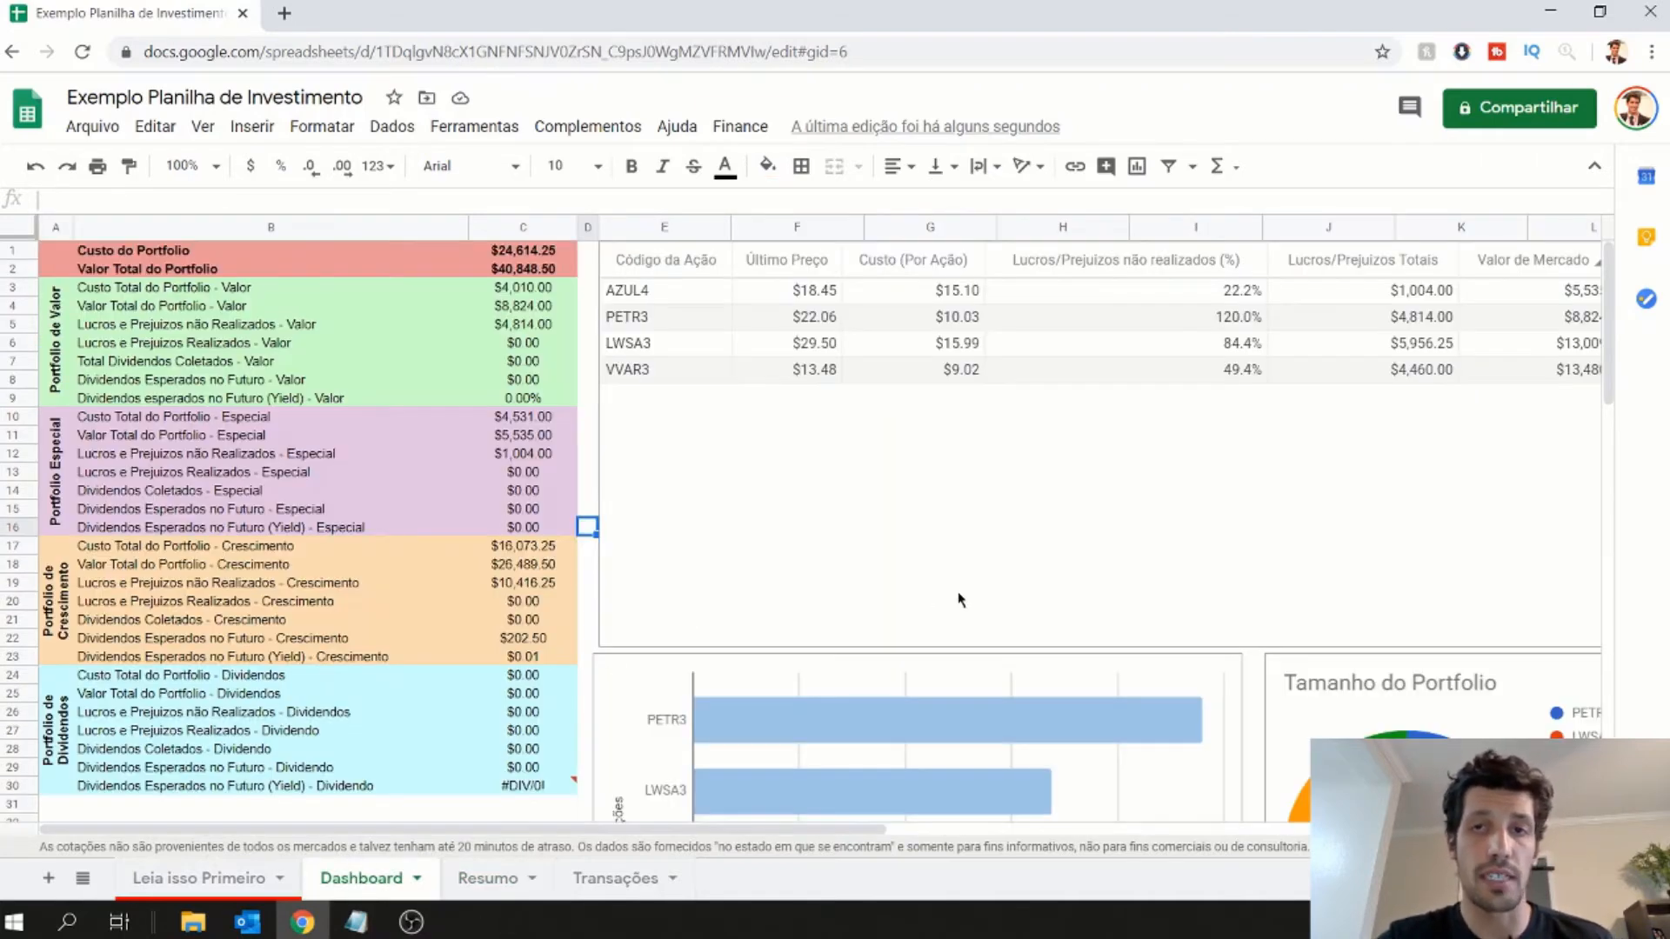
click(516, 251)
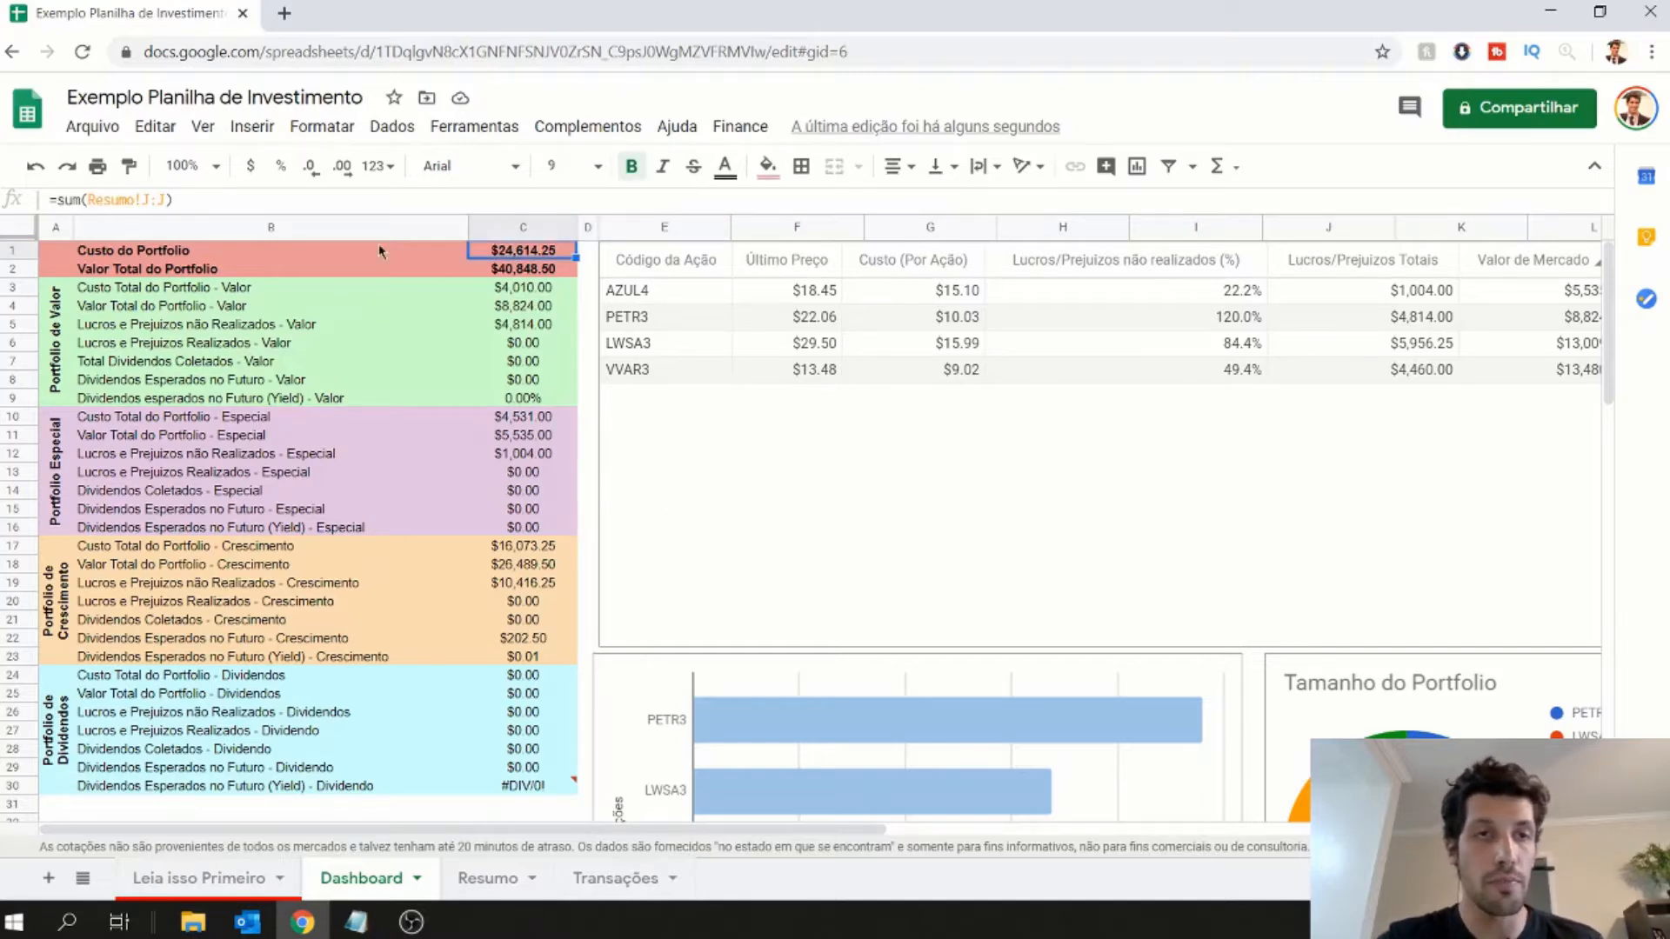
click(79, 267)
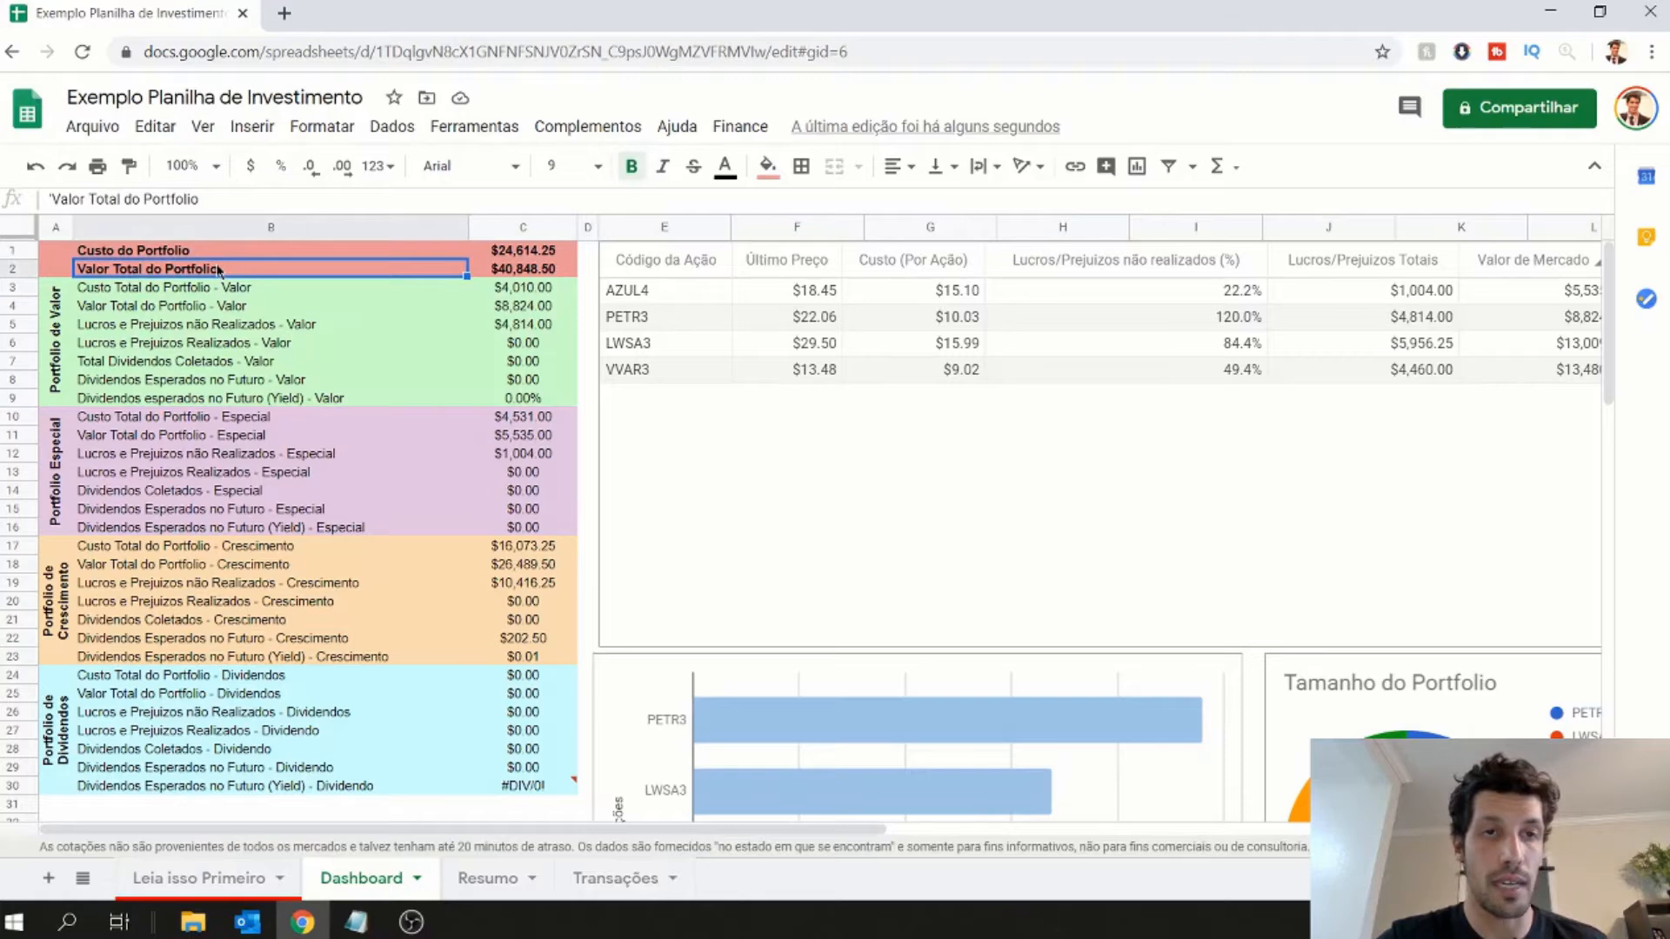
click(900, 538)
click(393, 344)
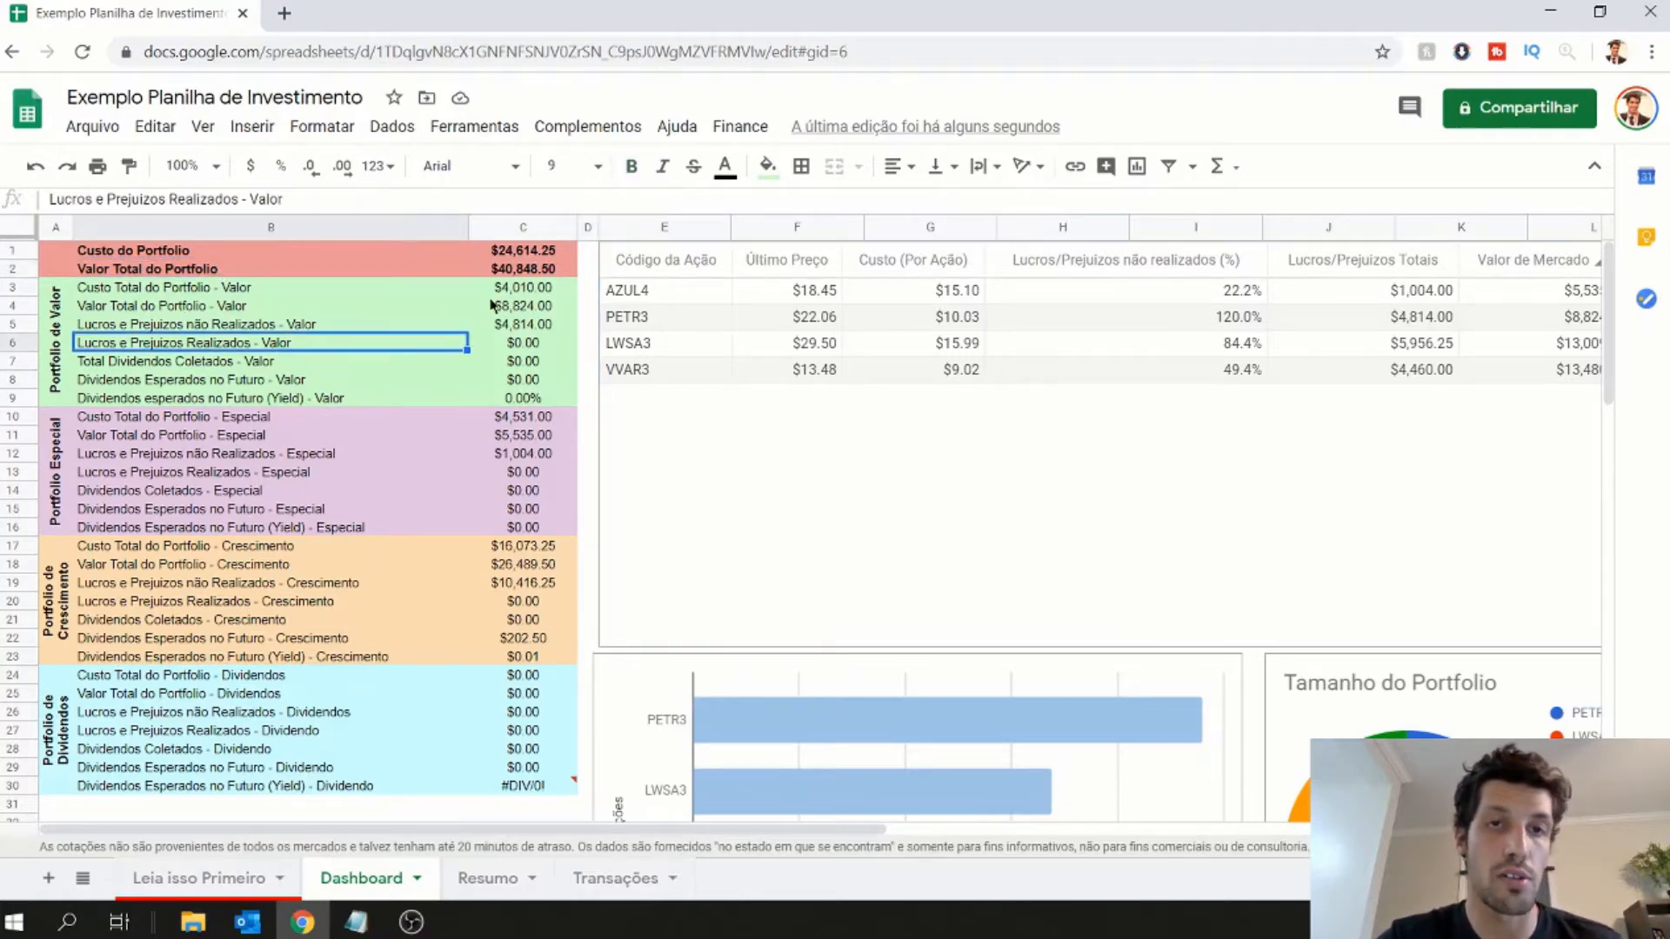
click(510, 328)
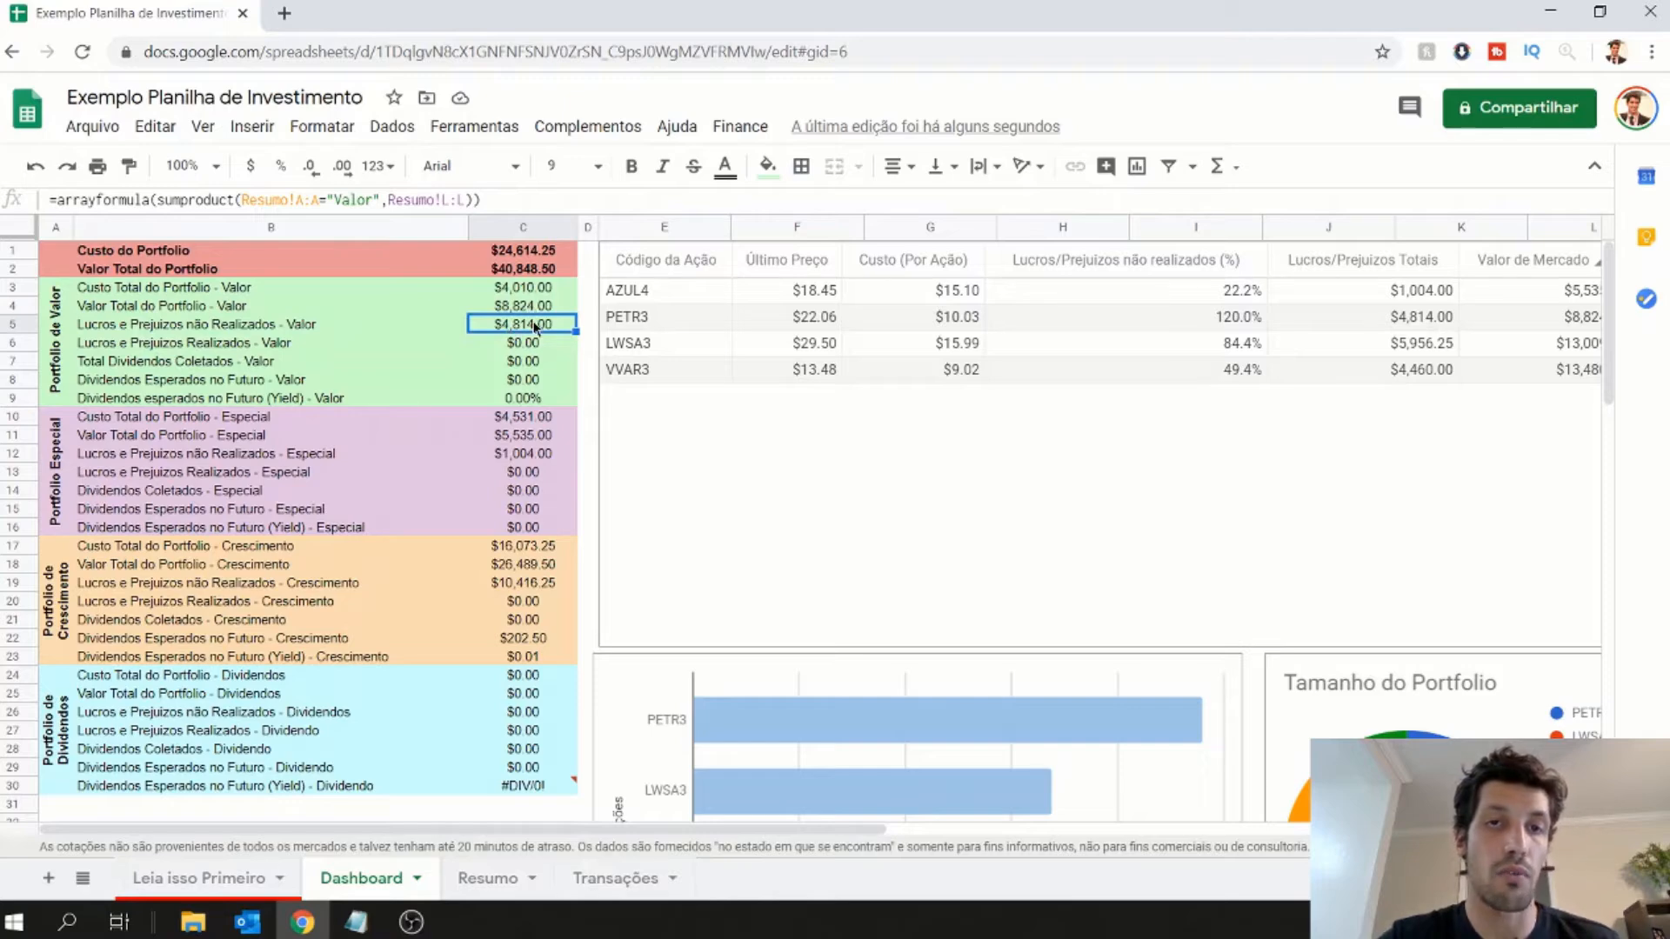
- Examine the value, profit and dividend figures of the Especial, Crescimento and Dividendos portfolios on the Dashboard
click(534, 439)
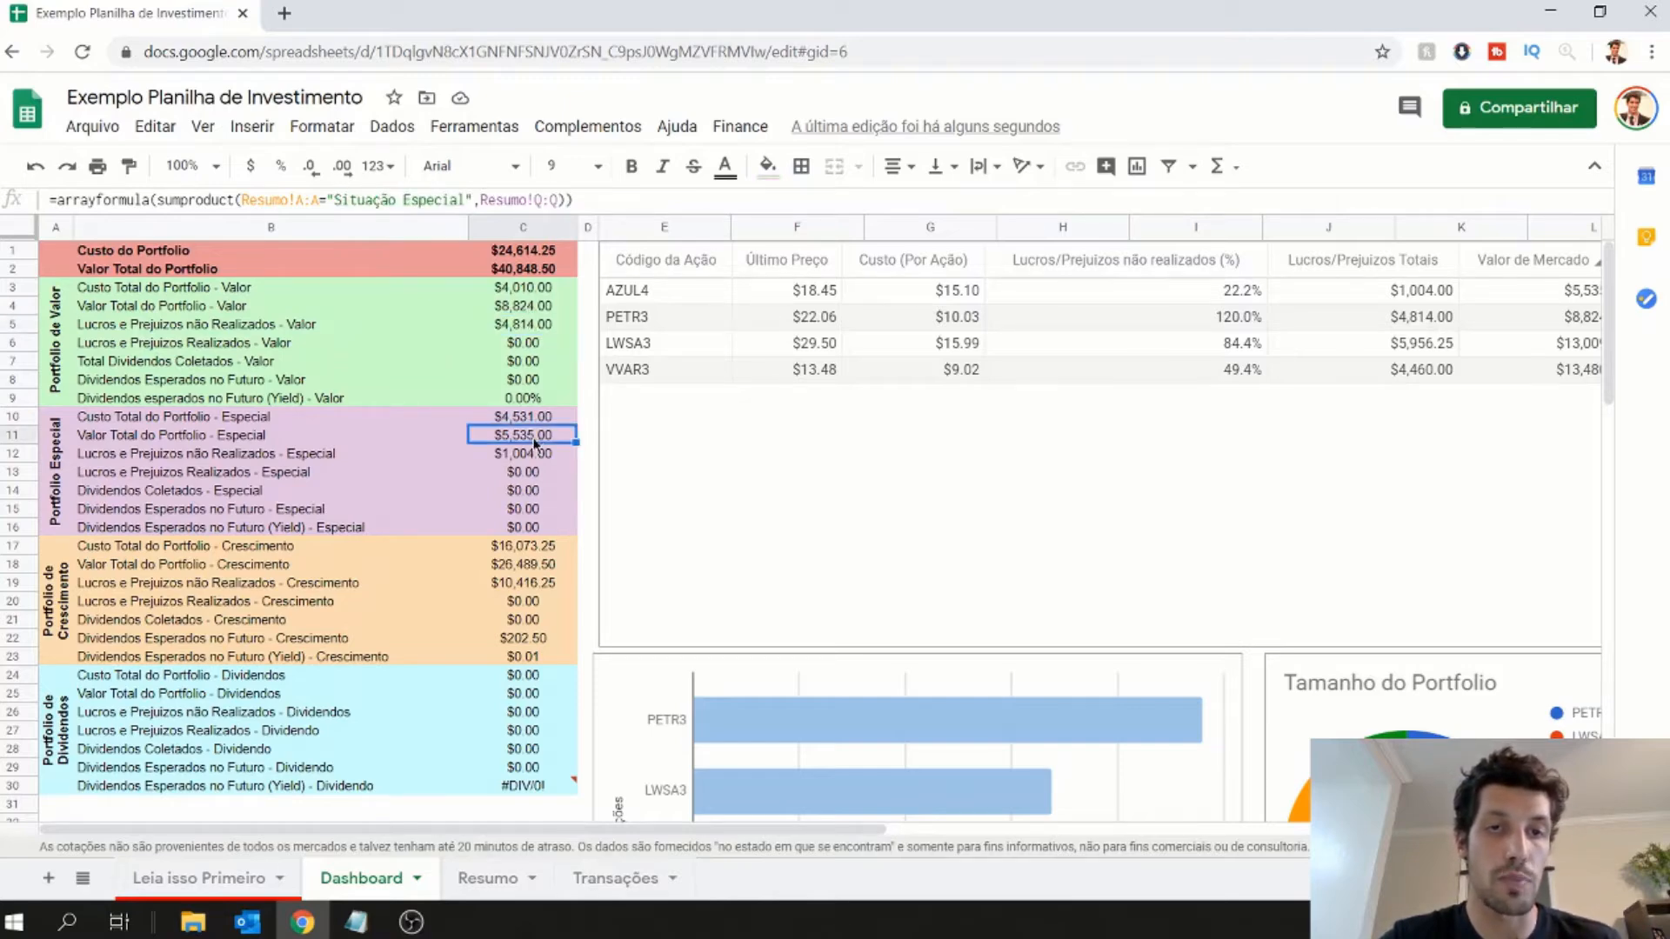
click(533, 457)
click(519, 587)
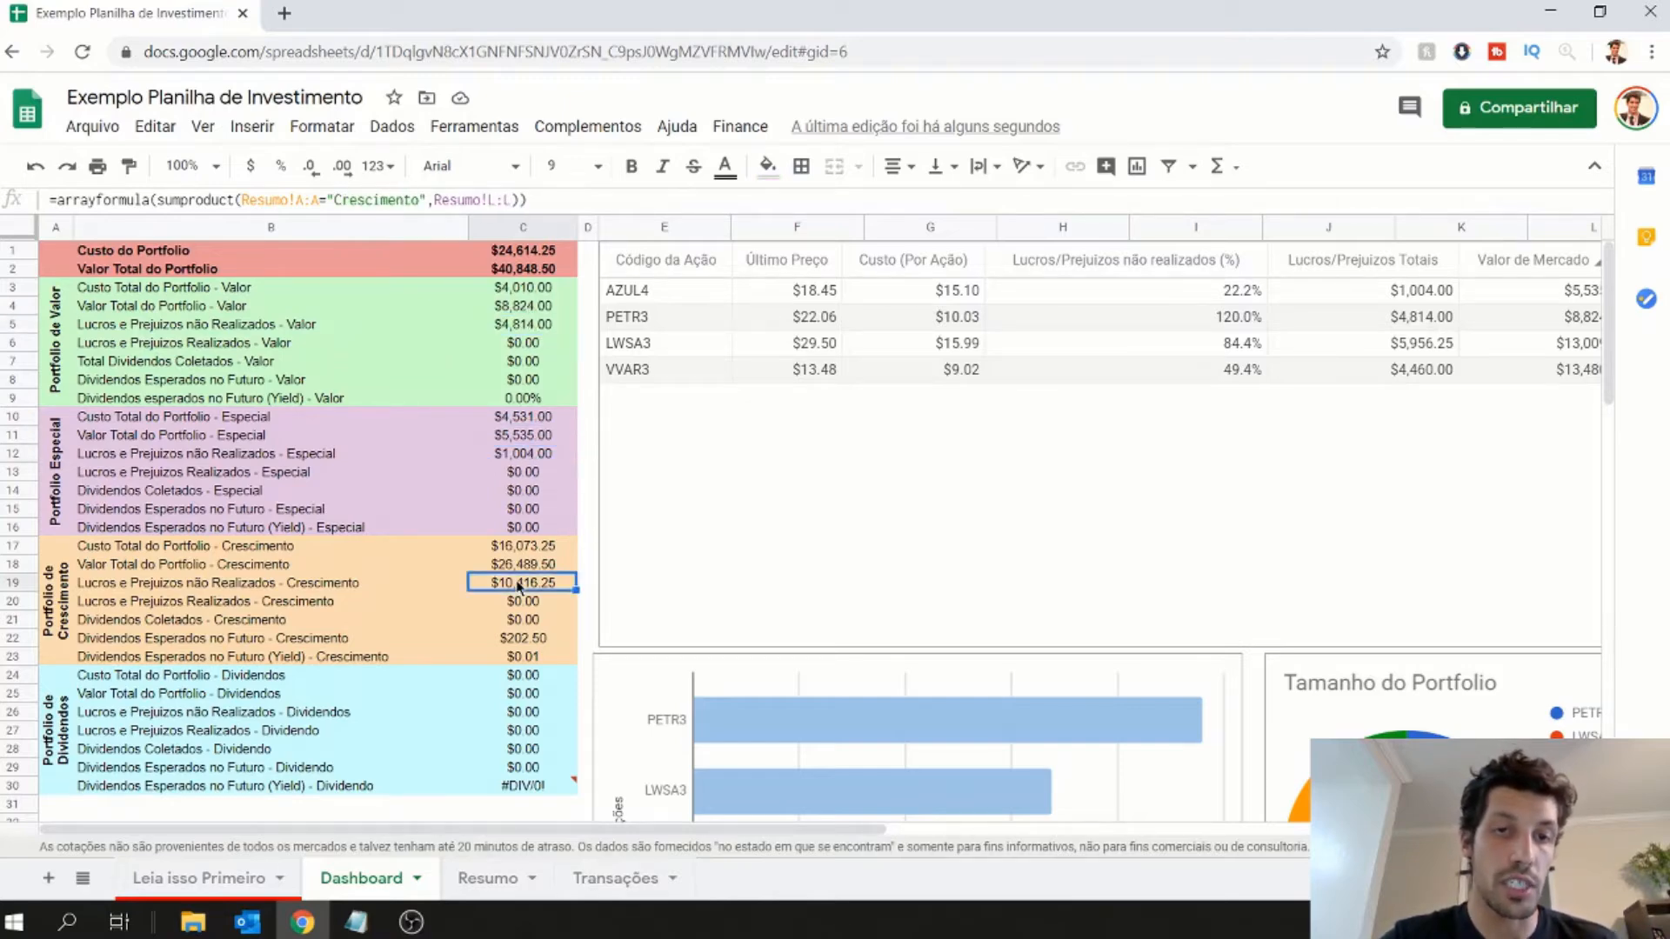
click(545, 696)
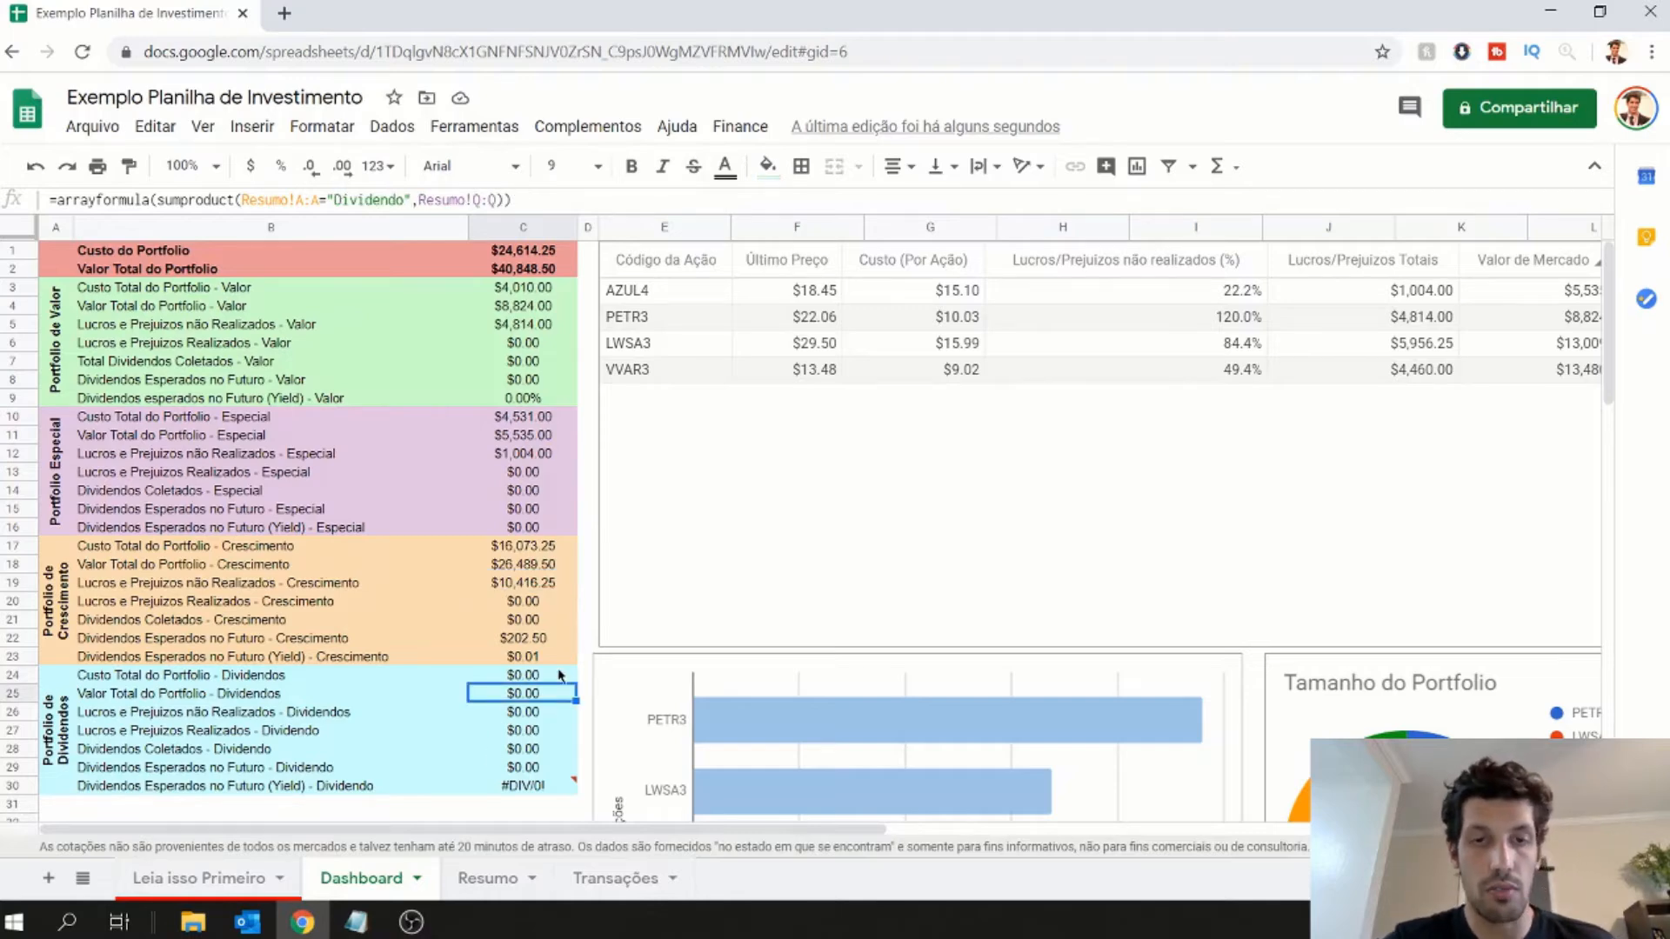
drag(561, 676, 540, 750)
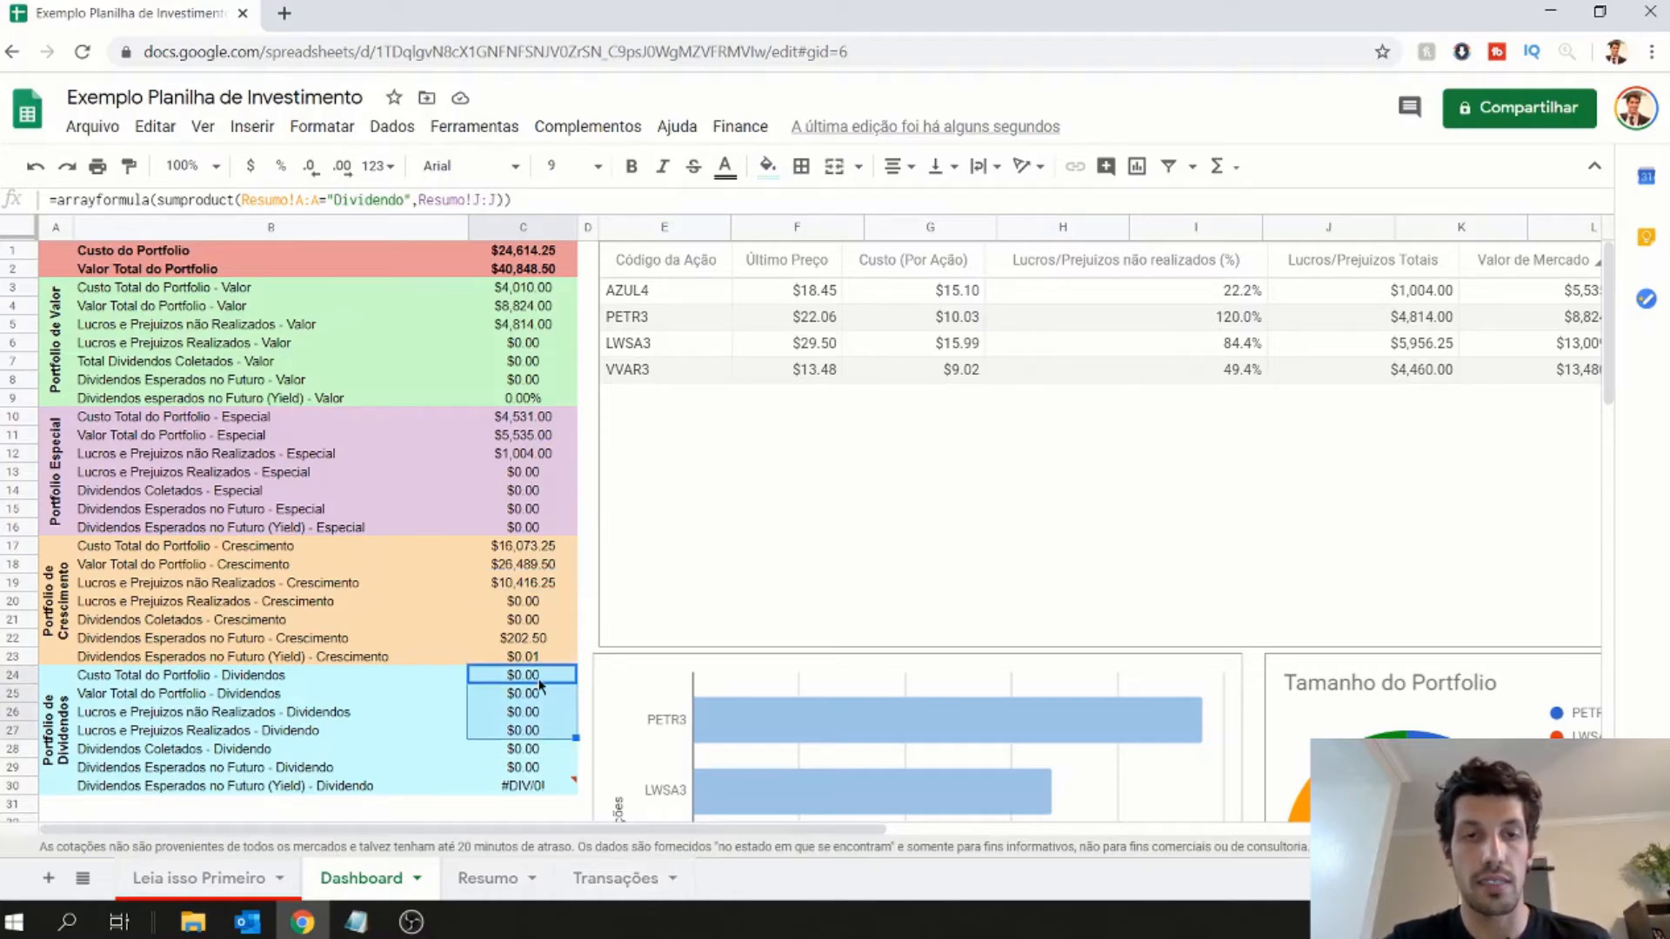
click(542, 623)
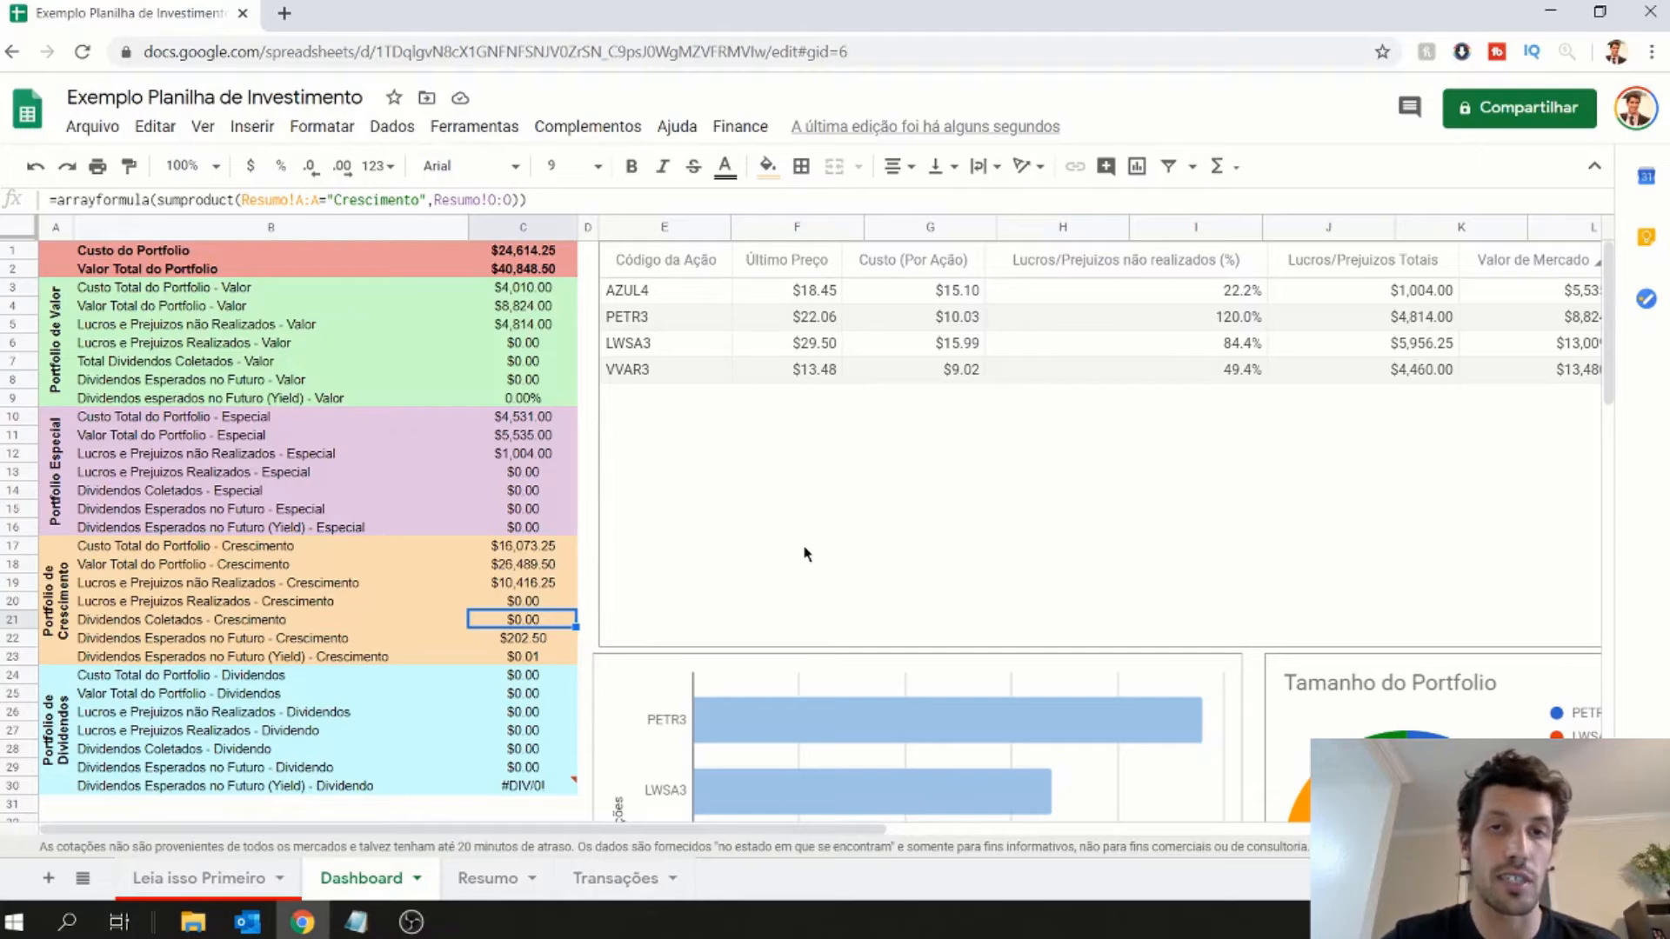
- Examine the Dashboard's stock table with each stock's last price, cost per share, profit or loss and market value
click(884, 533)
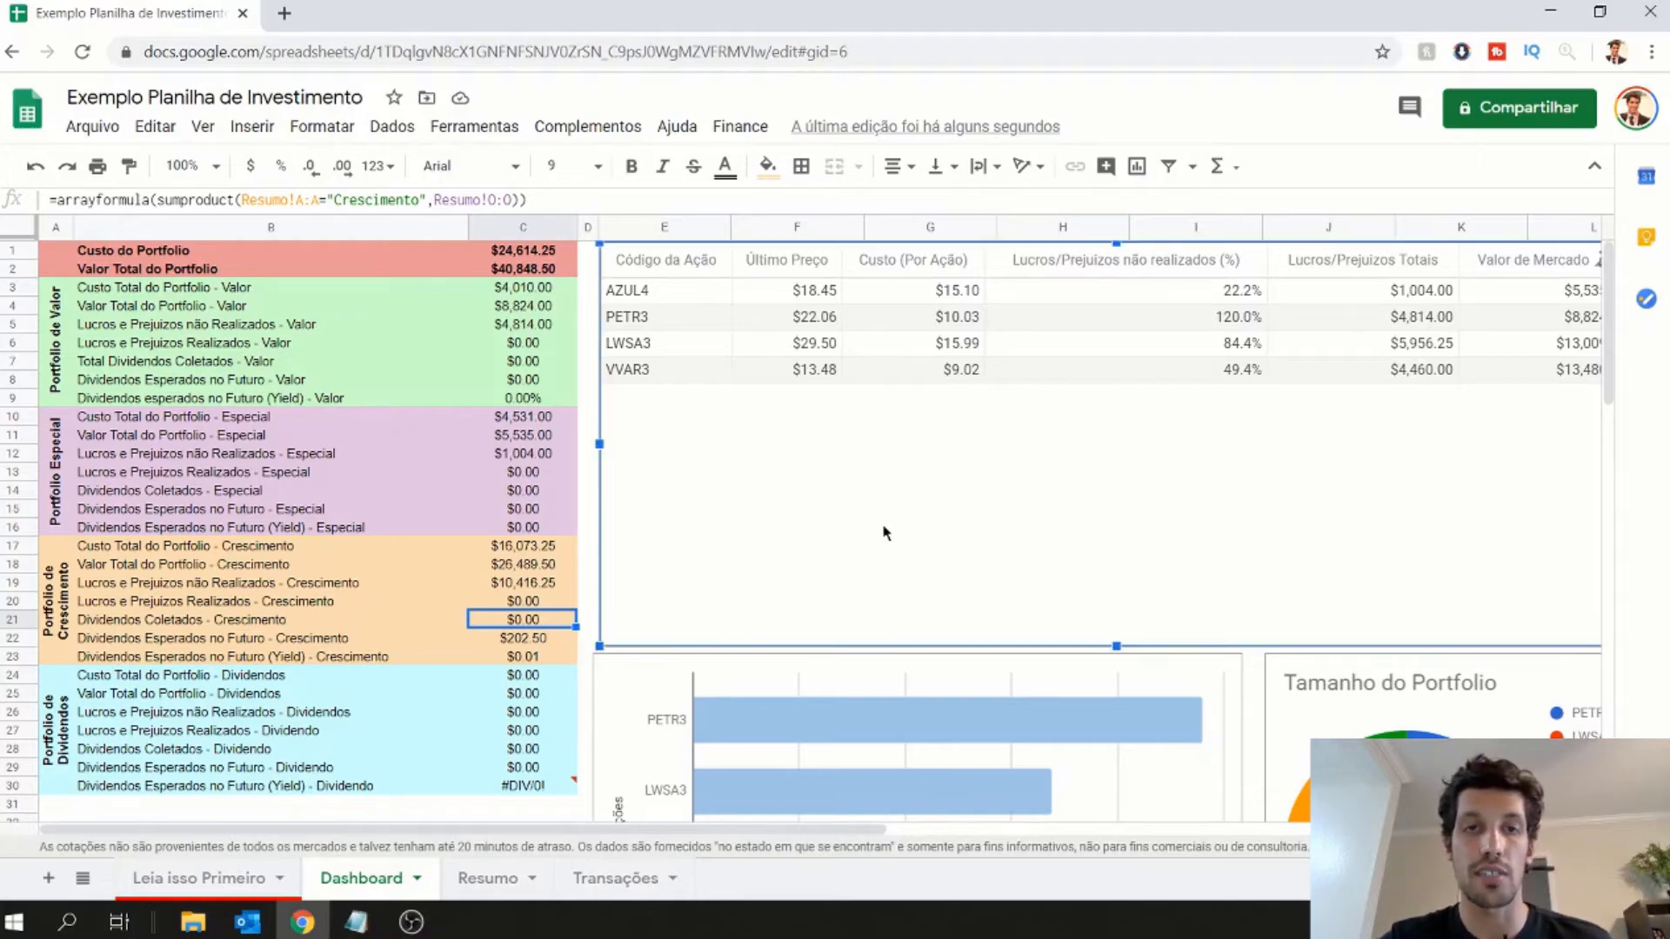
click(588, 362)
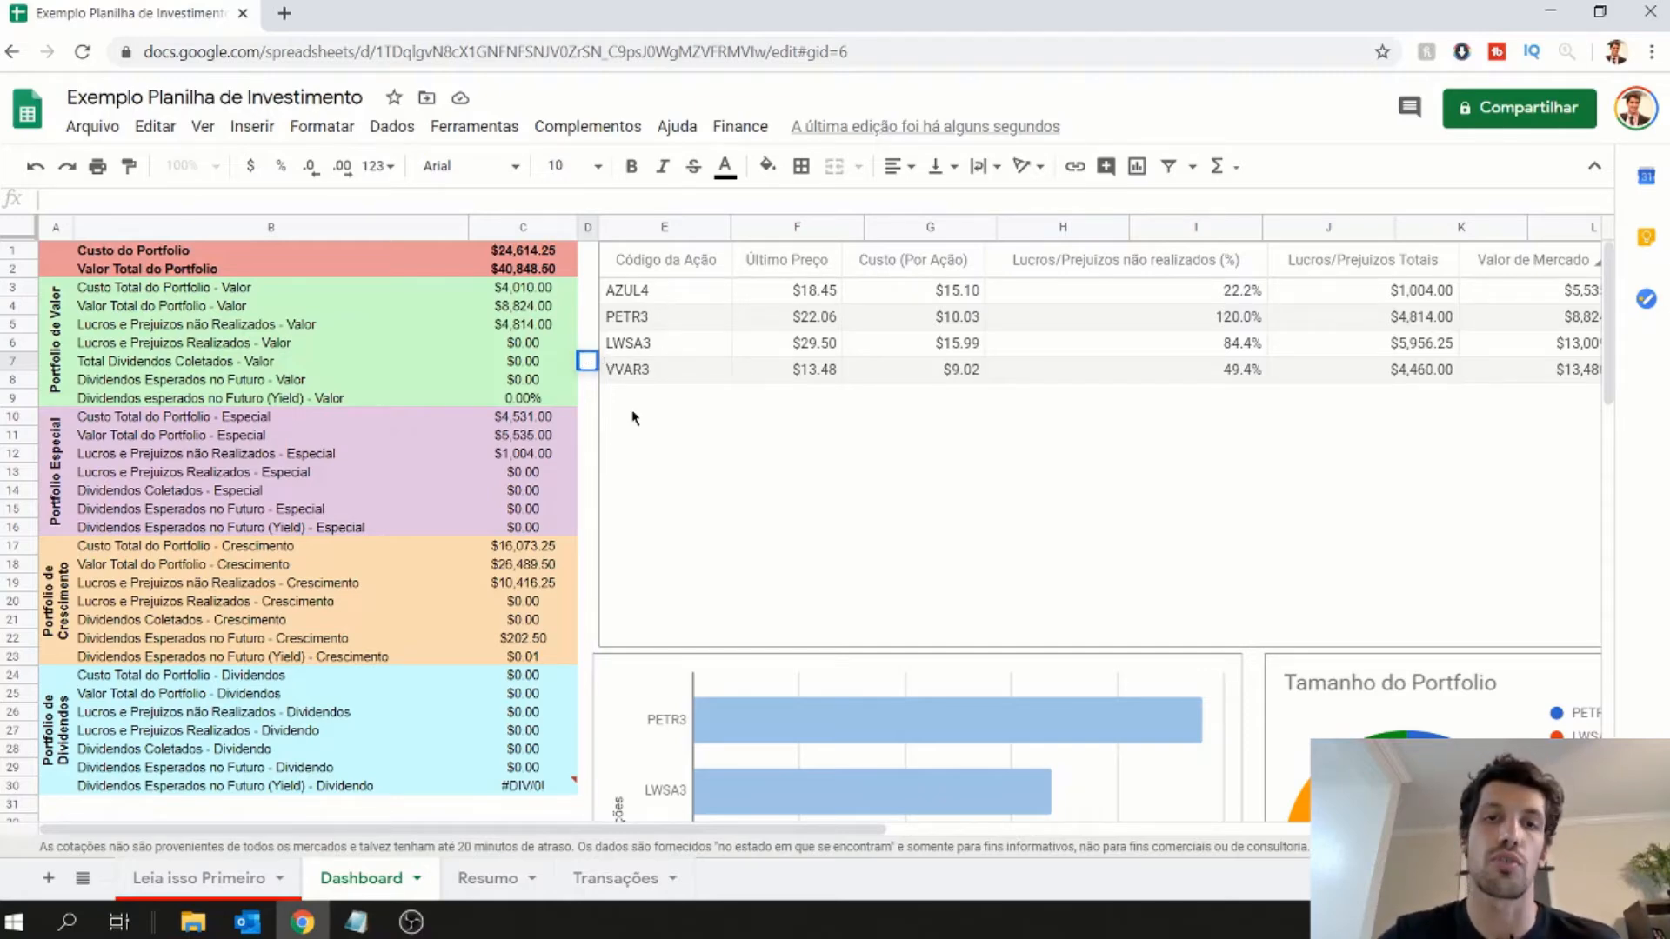
click(649, 469)
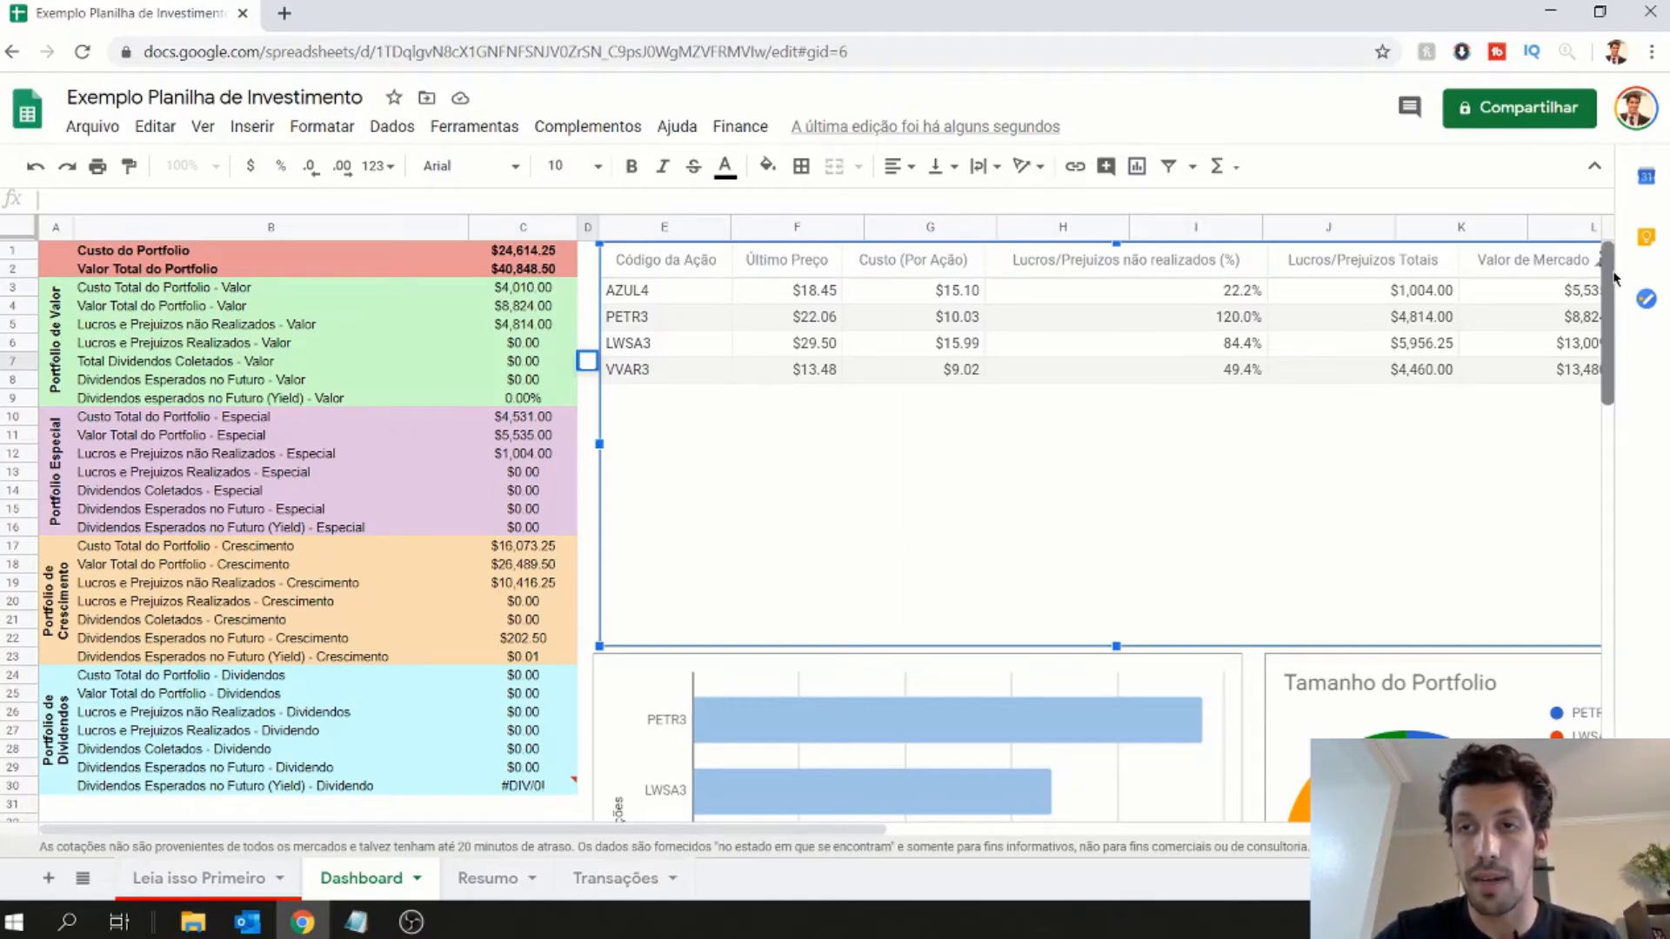
- Examine the Top 10 Ações bar chart and the Tamanho do Portfolio pie chart below the Dashboard's stock table
scroll(1607, 296, down, 3)
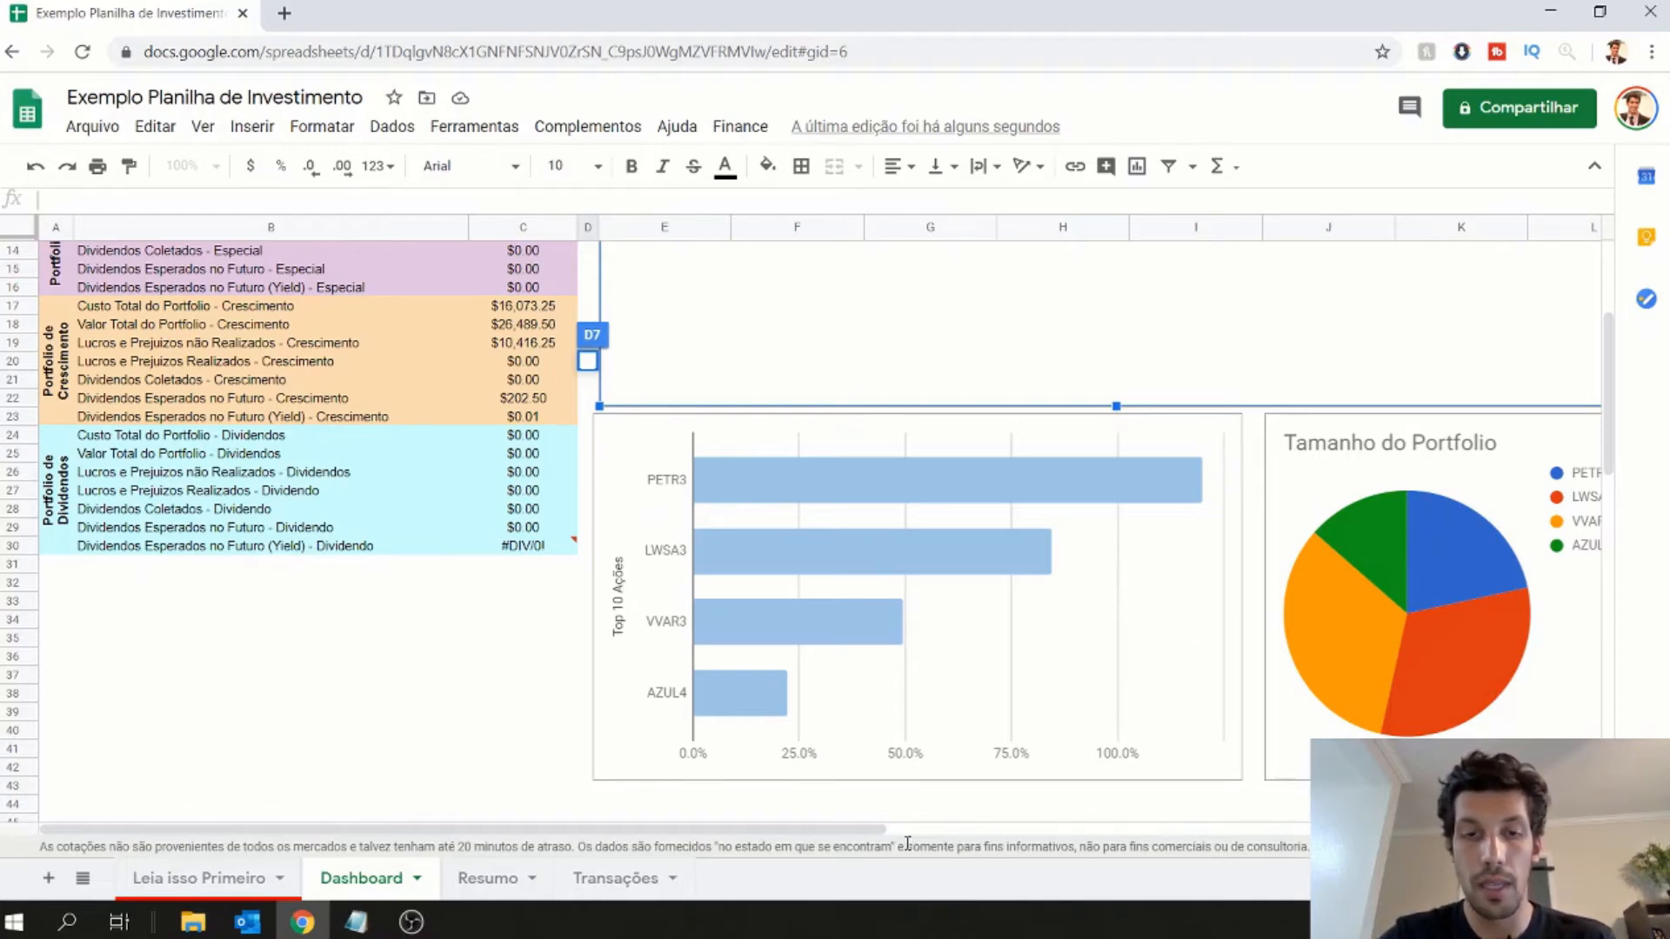
drag(875, 832, 978, 832)
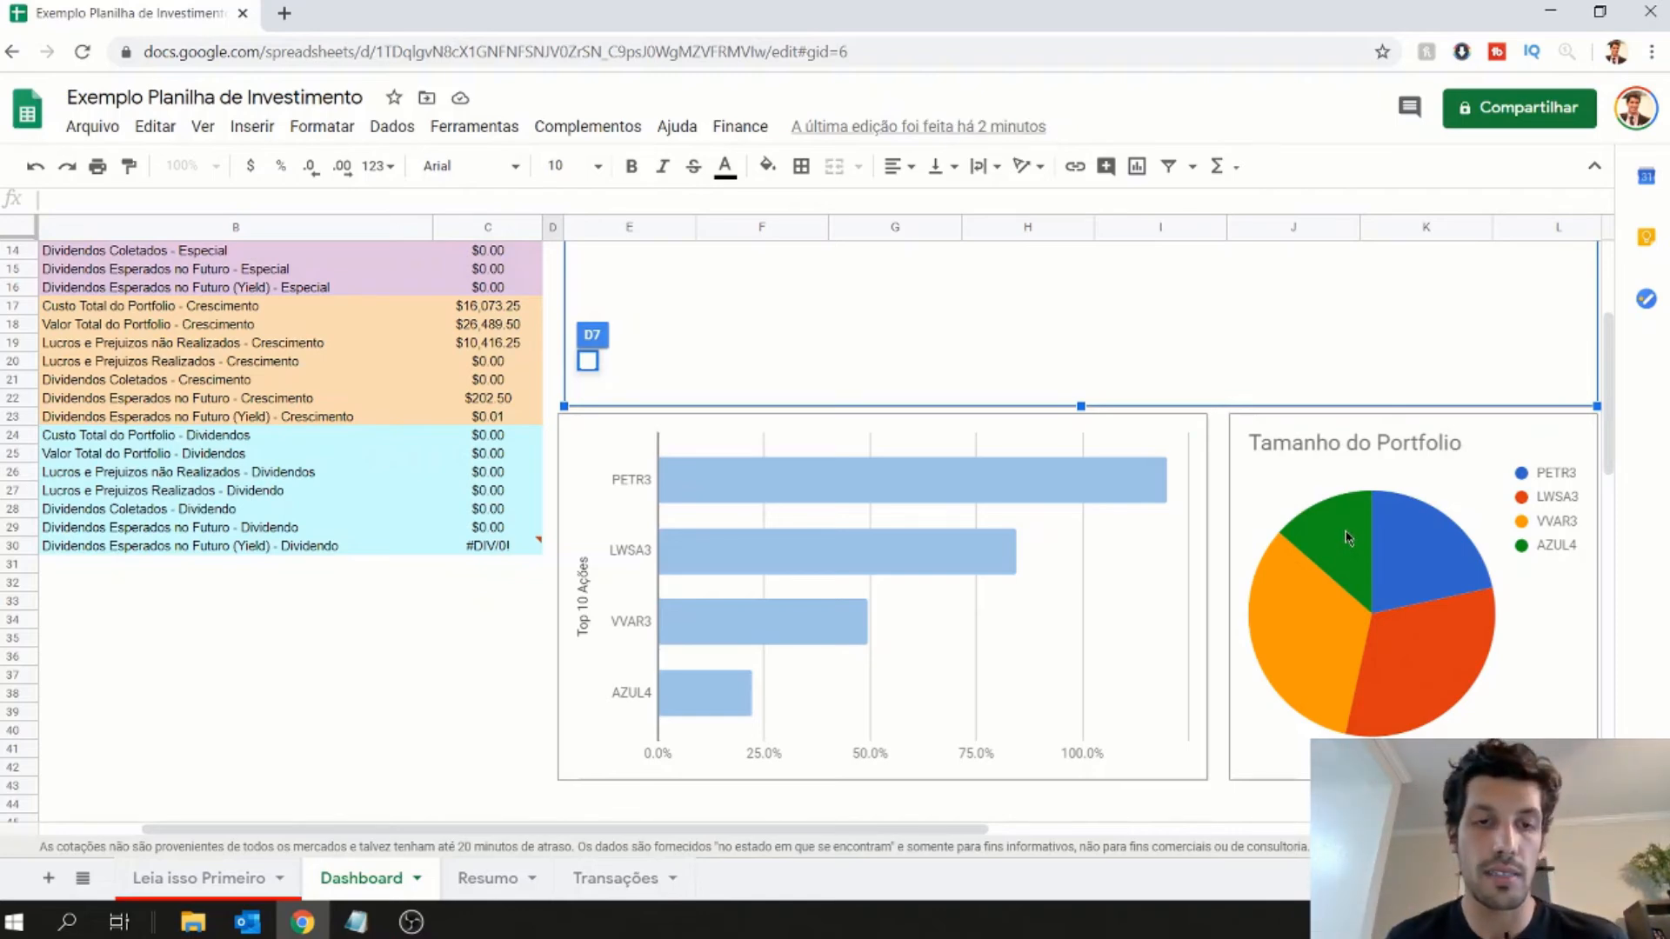
scroll(962, 462, up, 1)
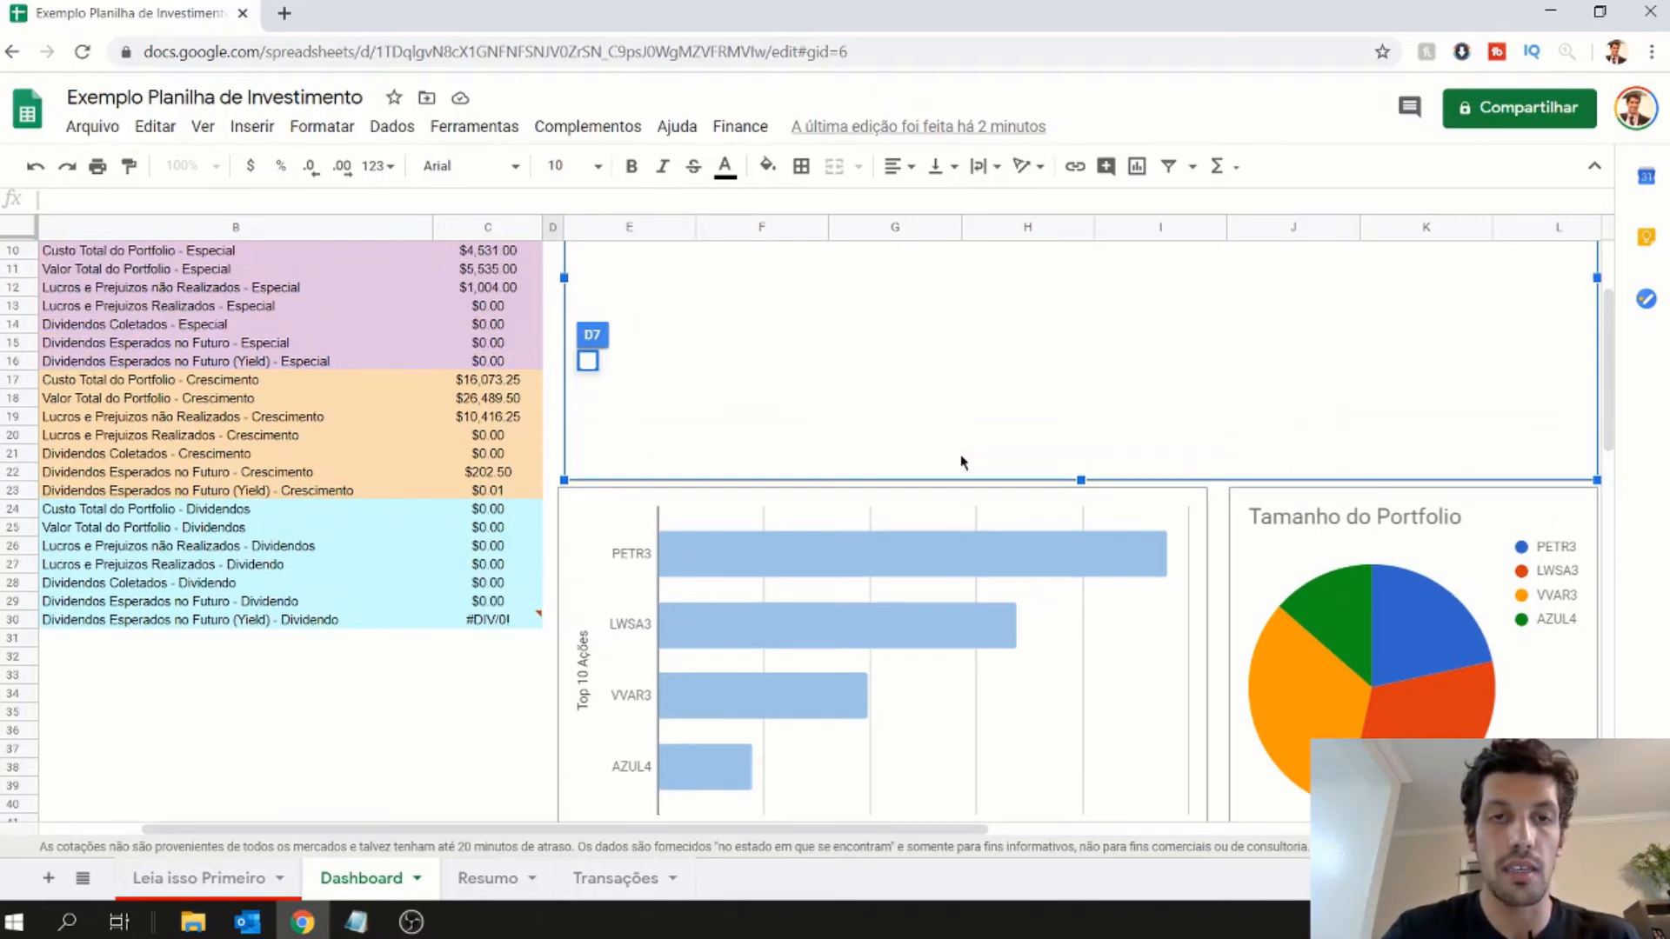
scroll(962, 462, up, 3)
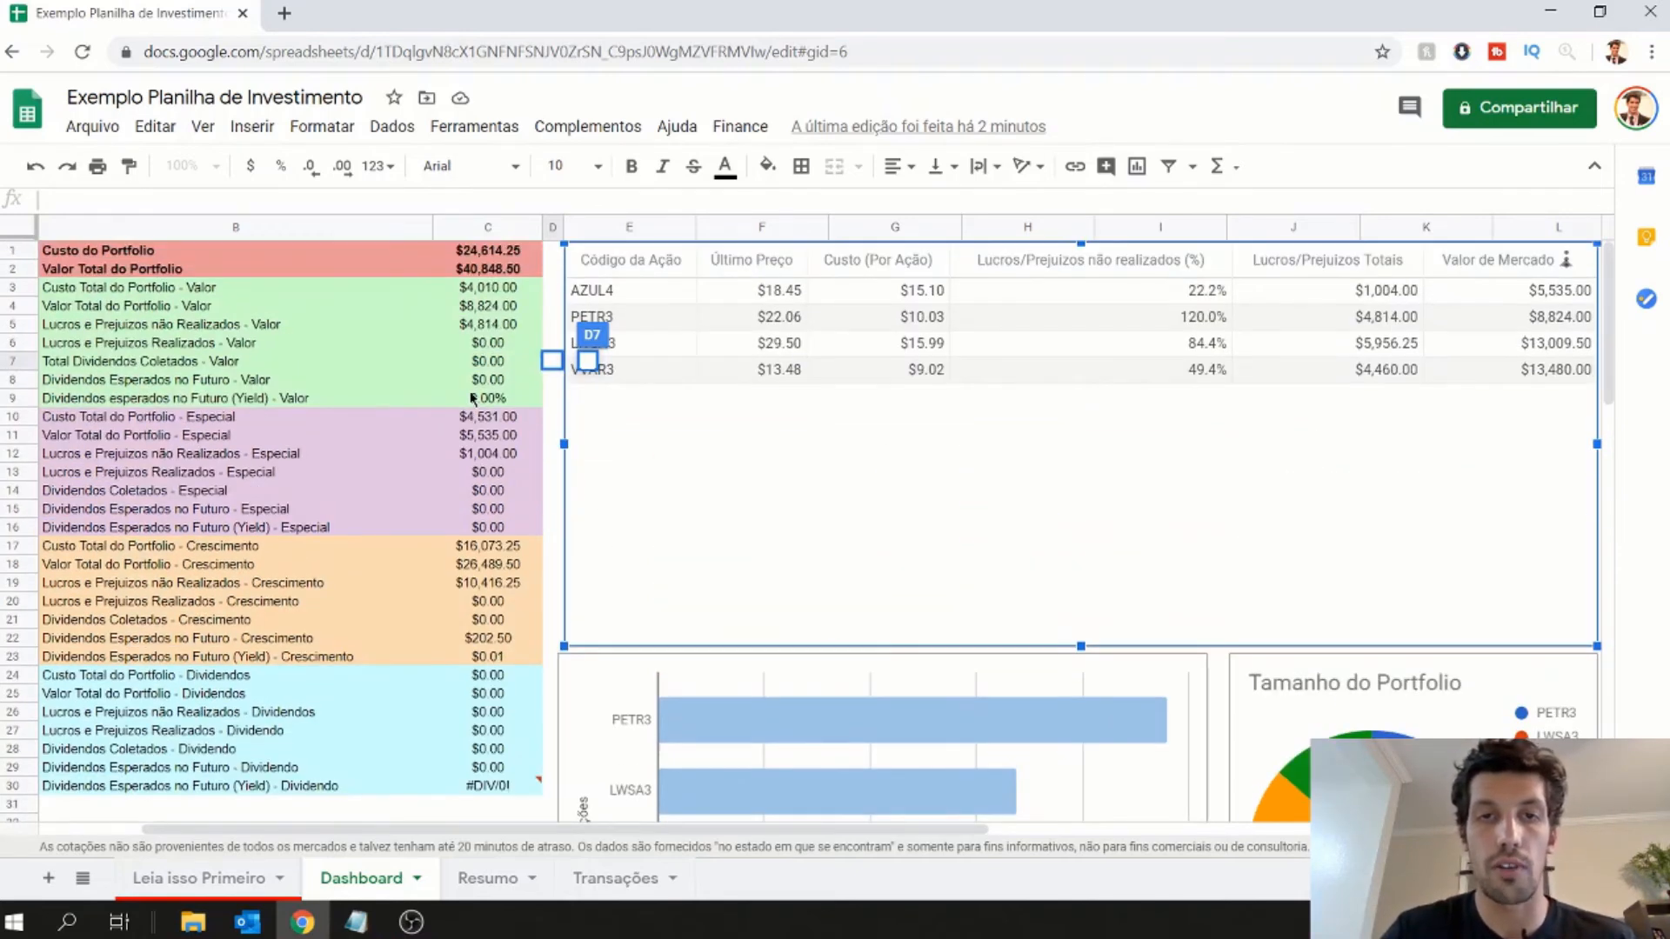